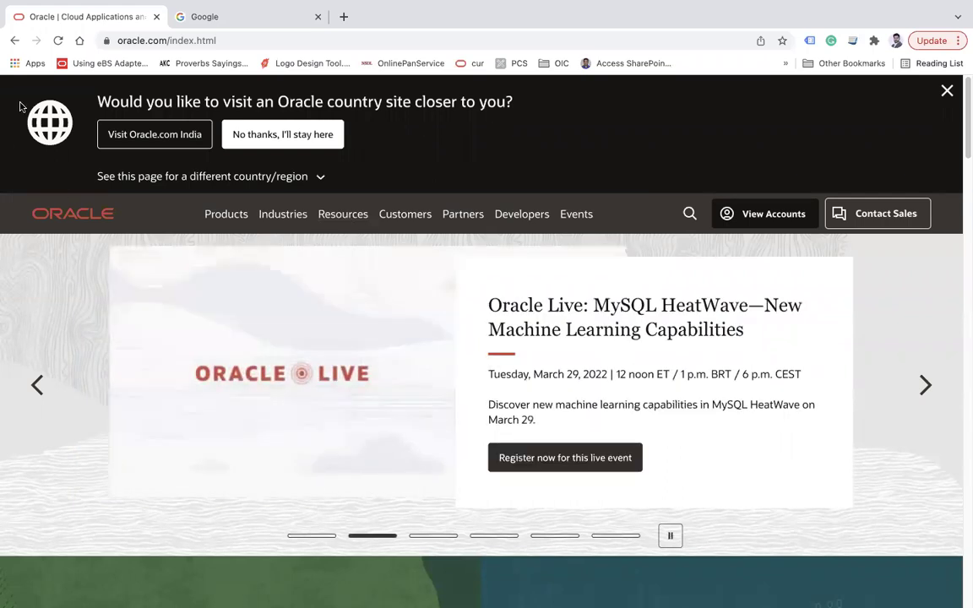
# - Dismiss the country-site banner and open View Accounts to show the Cloud Account options
pyautogui.click(241, 178)
pyautogui.click(946, 90)
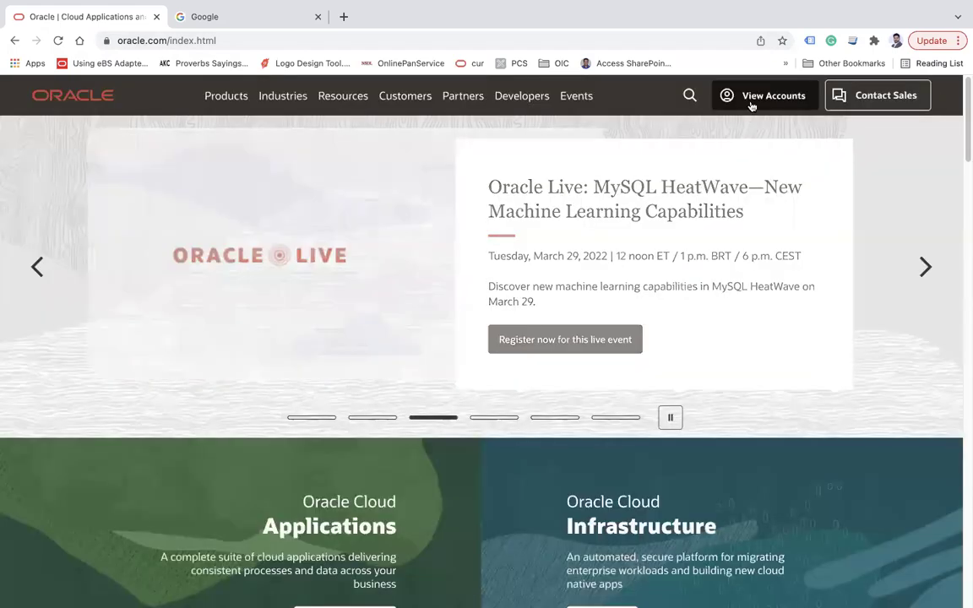
pyautogui.click(755, 101)
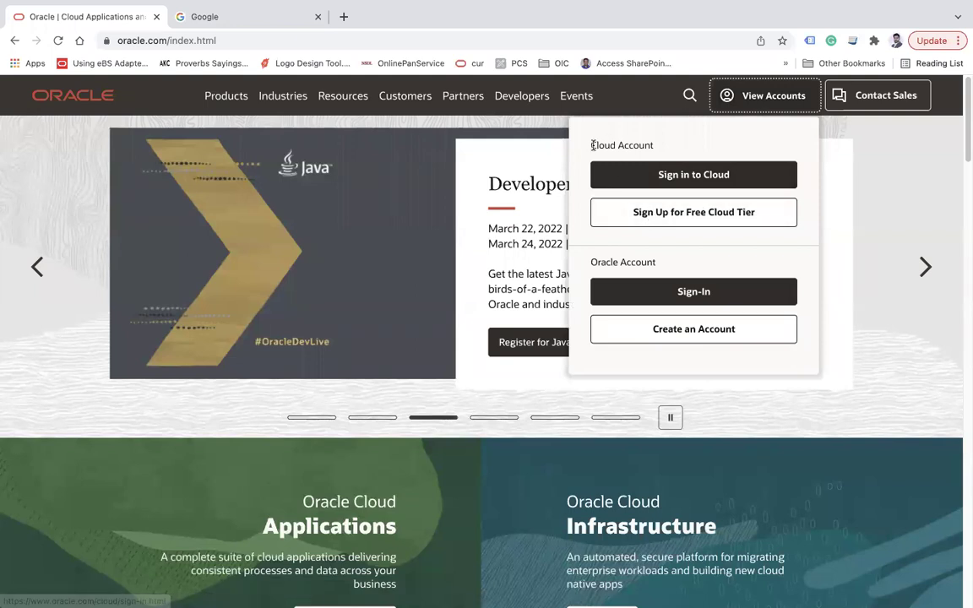
pyautogui.moveTo(590, 145); pyautogui.dragTo(658, 148)
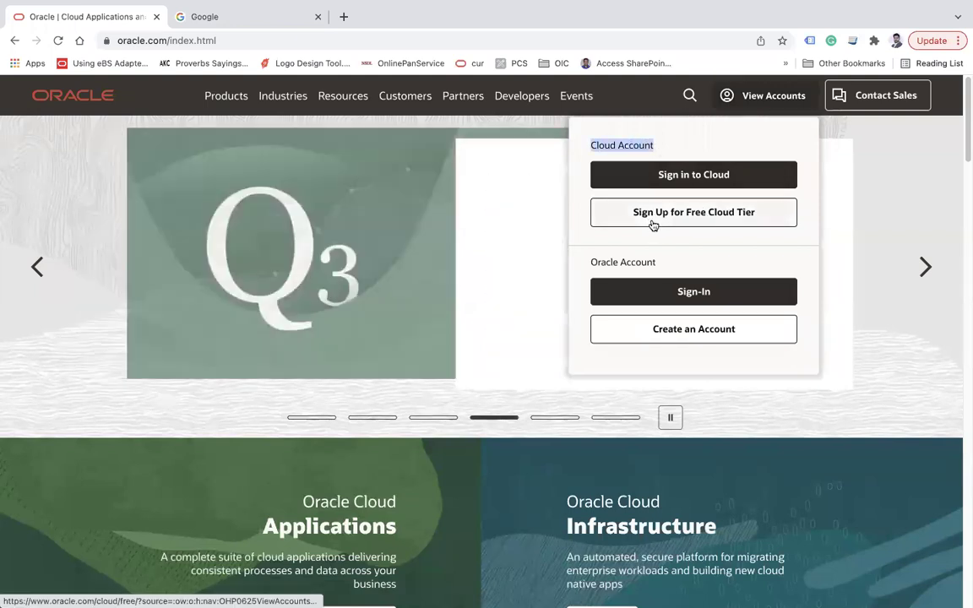
# - Open the Free Tier sign-up page and highlight the What's included, Always Free and 30-day trial headings
pyautogui.click(751, 220)
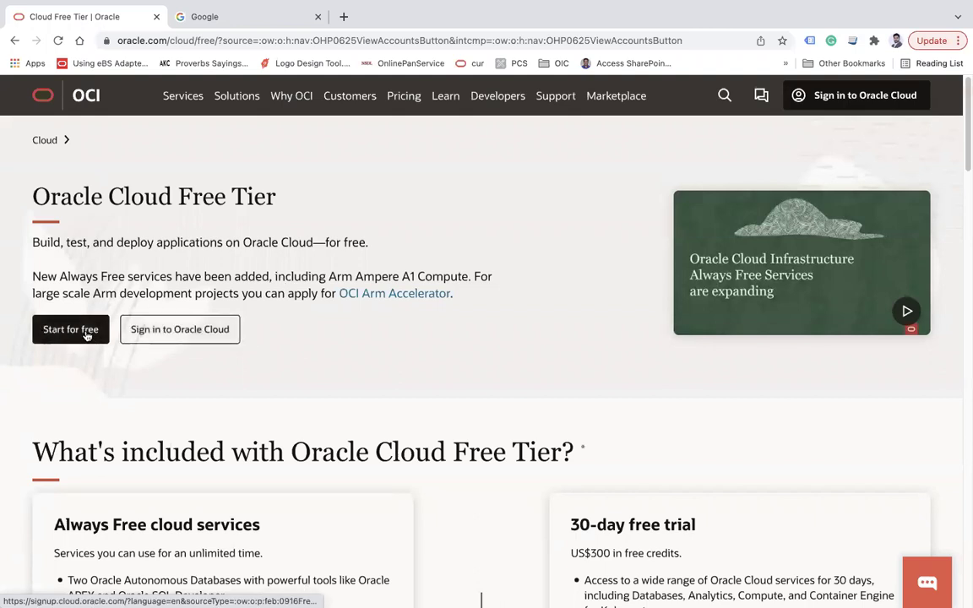
pyautogui.scroll(-5, 356, 306)
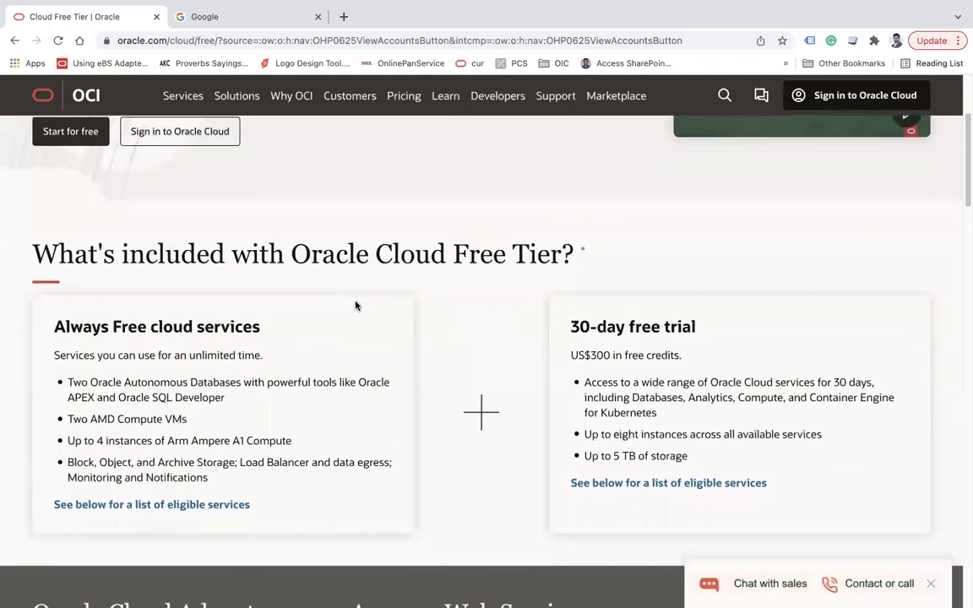
pyautogui.moveTo(32, 253); pyautogui.dragTo(562, 262)
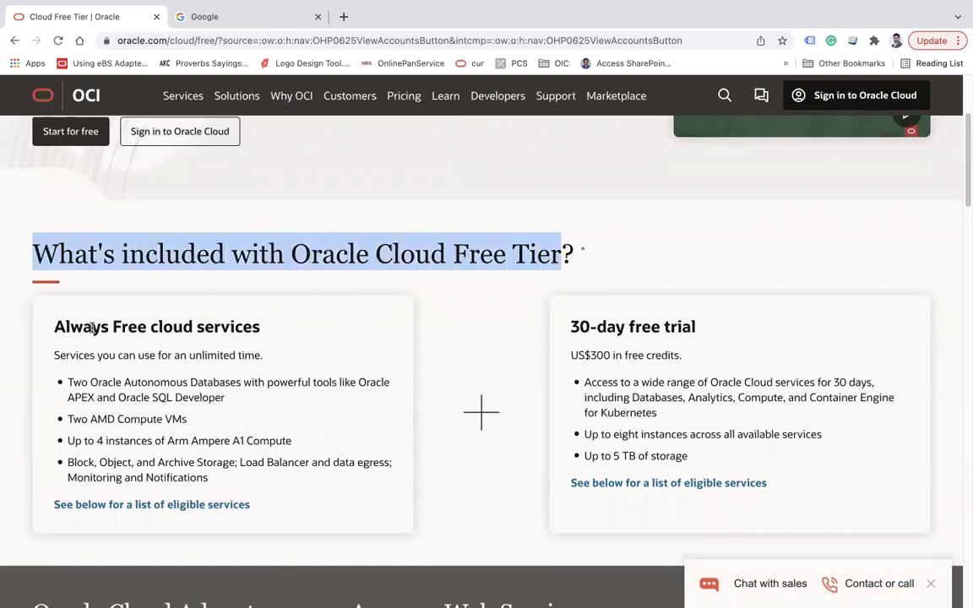
pyautogui.moveTo(54, 327); pyautogui.dragTo(257, 329)
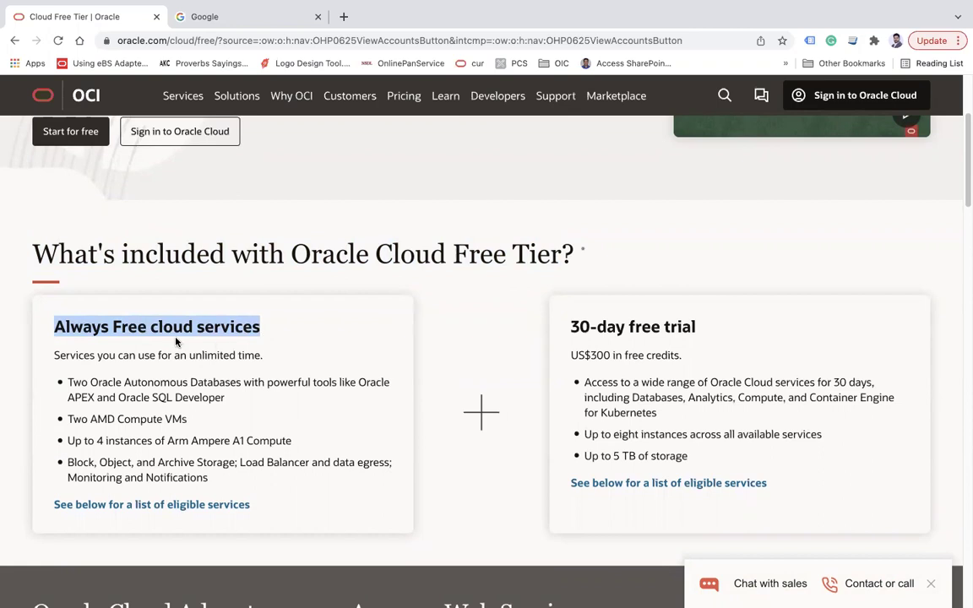
pyautogui.moveTo(70, 328); pyautogui.dragTo(140, 329)
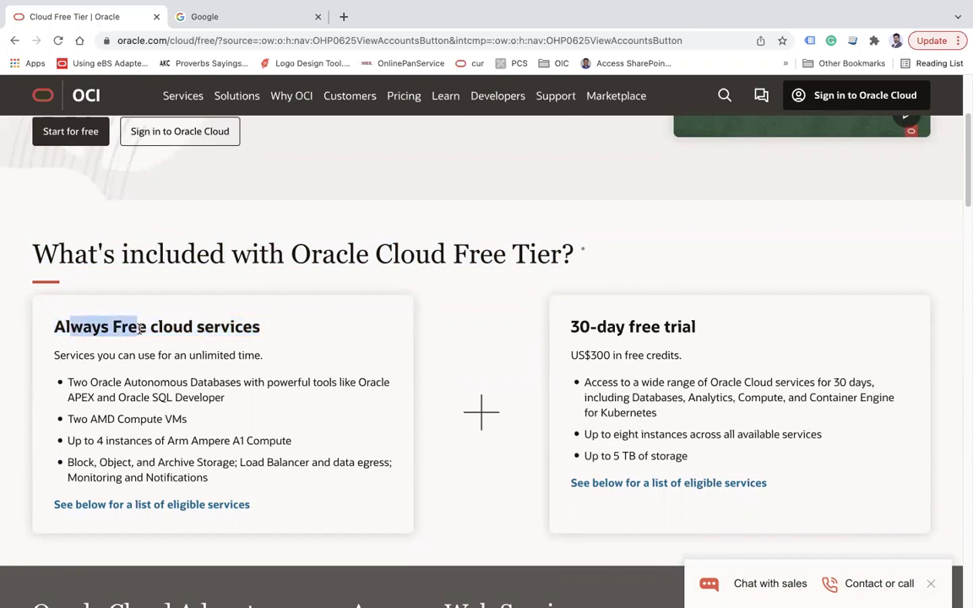
pyautogui.moveTo(570, 327); pyautogui.dragTo(707, 332)
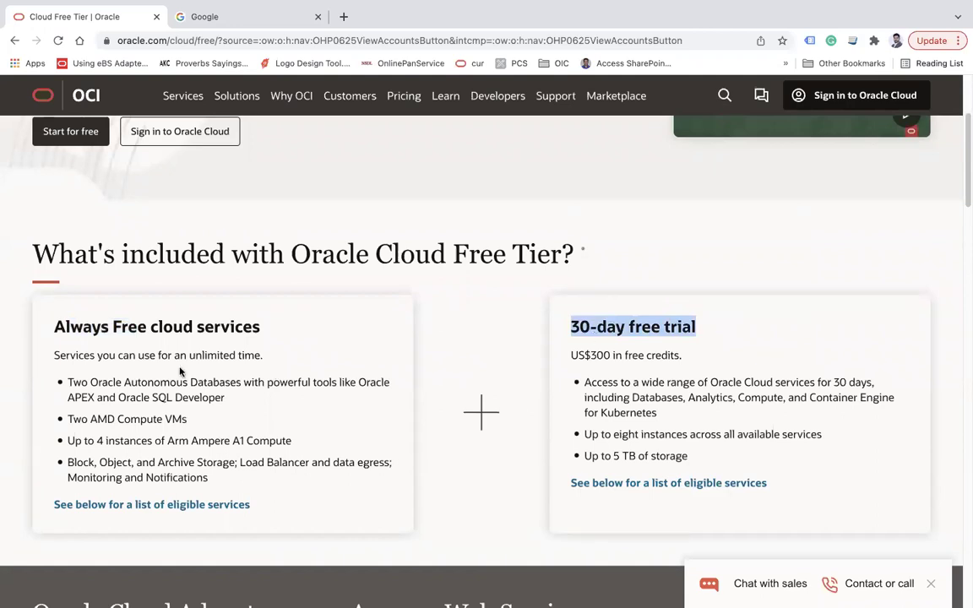
# - Highlight the Services you can use line, the US$300 free credits line and the four Always Free bullets
pyautogui.moveTo(78, 355); pyautogui.dragTo(263, 356)
pyautogui.moveTo(572, 354); pyautogui.dragTo(689, 361)
pyautogui.moveTo(596, 356); pyautogui.dragTo(690, 457)
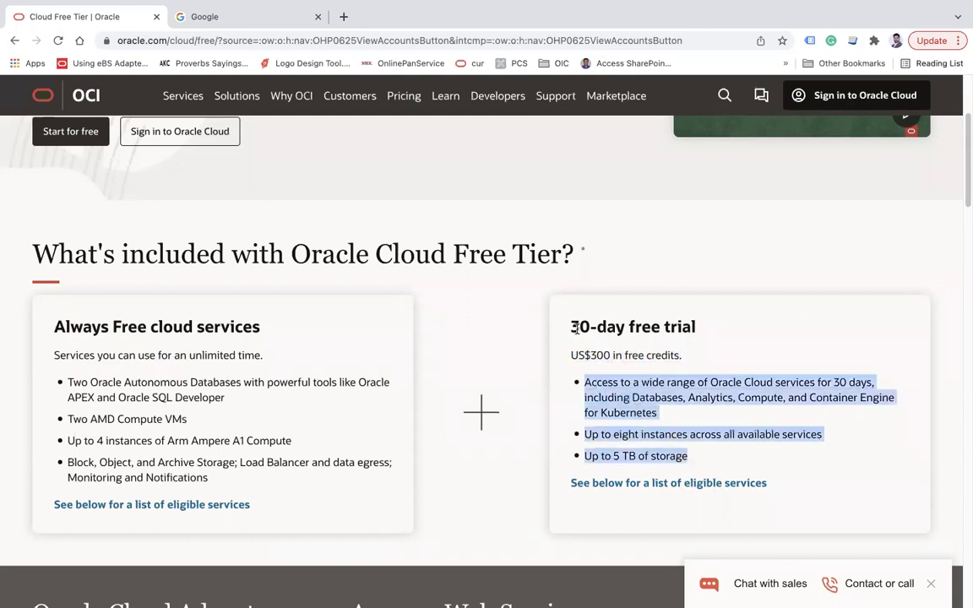
pyautogui.moveTo(571, 327); pyautogui.dragTo(610, 328)
pyautogui.moveTo(128, 327); pyautogui.dragTo(218, 336)
pyautogui.moveTo(66, 382); pyautogui.dragTo(225, 477)
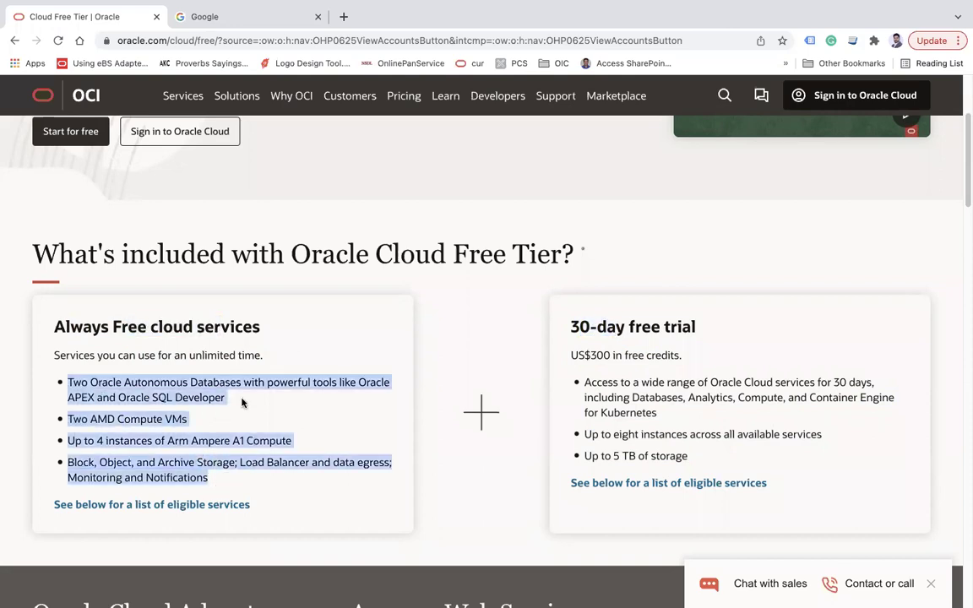
# - Review the first two 30-day trial bullets and the Always Free service bullets, then clear the highlight
pyautogui.moveTo(571, 327); pyautogui.dragTo(699, 332)
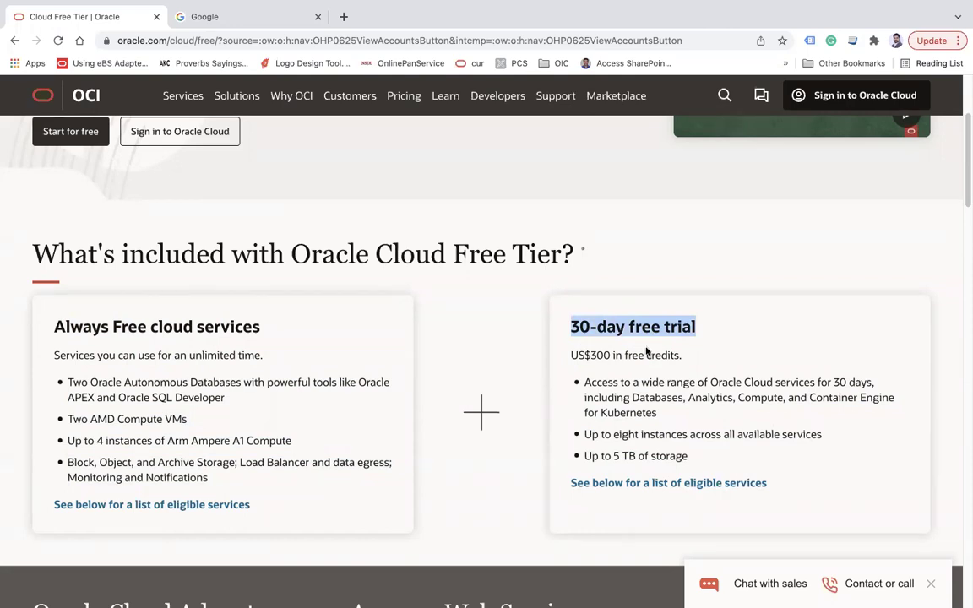
pyautogui.moveTo(585, 383); pyautogui.dragTo(832, 441)
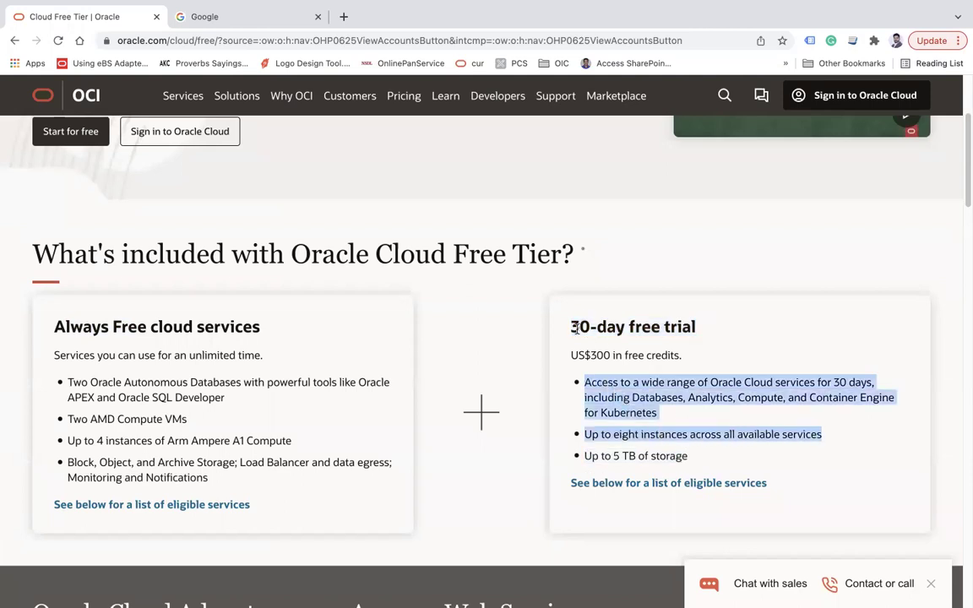
pyautogui.moveTo(574, 328); pyautogui.dragTo(607, 329)
pyautogui.click(587, 382)
pyautogui.moveTo(579, 335); pyautogui.dragTo(608, 329)
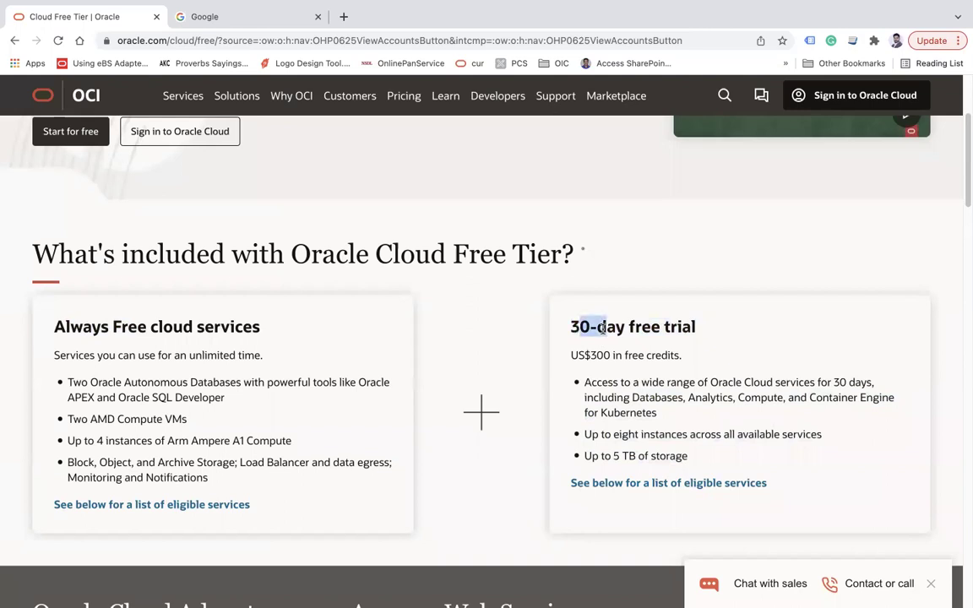
pyautogui.moveTo(71, 382); pyautogui.dragTo(213, 480)
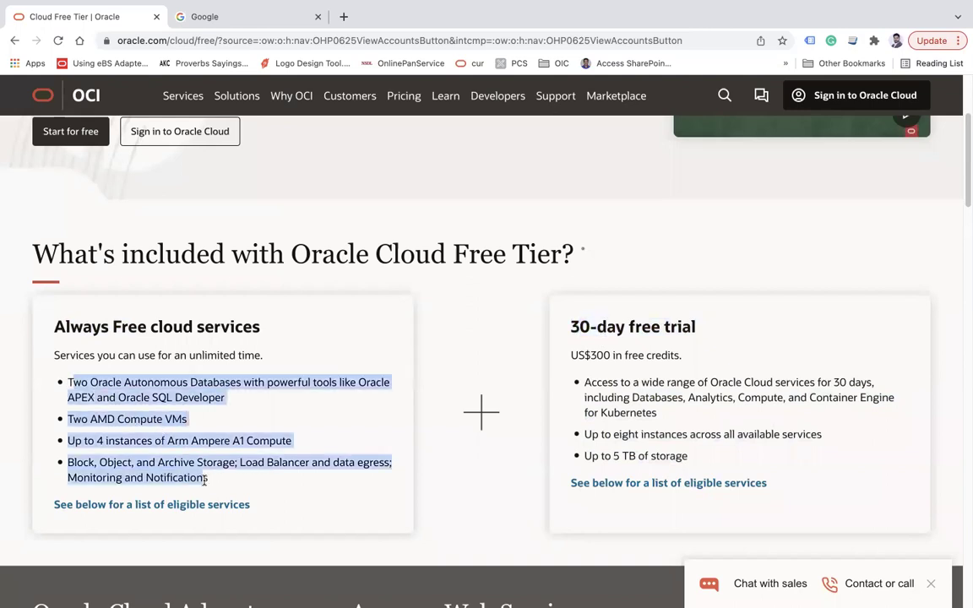
pyautogui.click(172, 387)
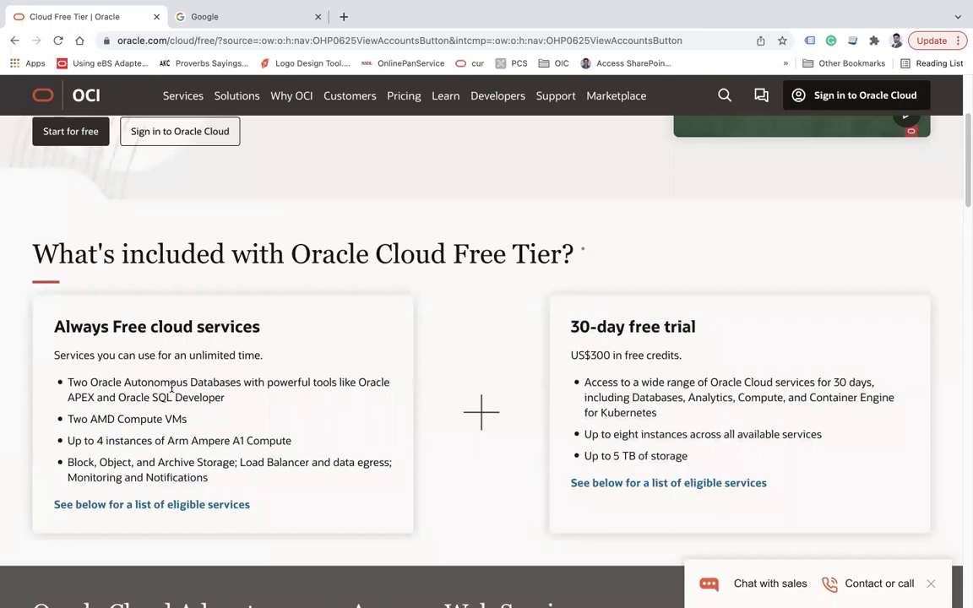
pyautogui.scroll(-8, 172, 387)
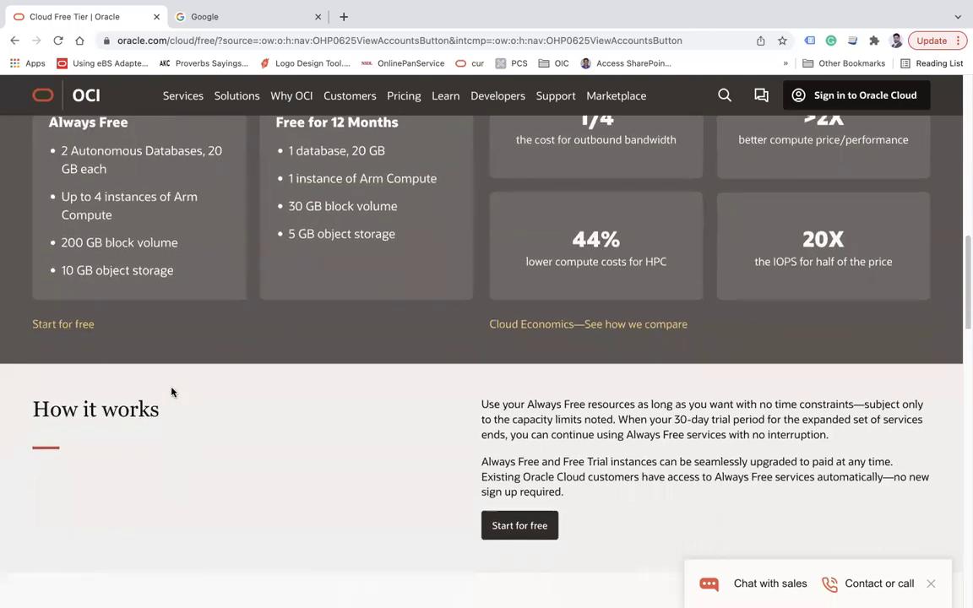
pyautogui.scroll(-4, 172, 391)
pyautogui.moveTo(84, 342); pyautogui.dragTo(407, 341)
pyautogui.scroll(-1, 367, 375)
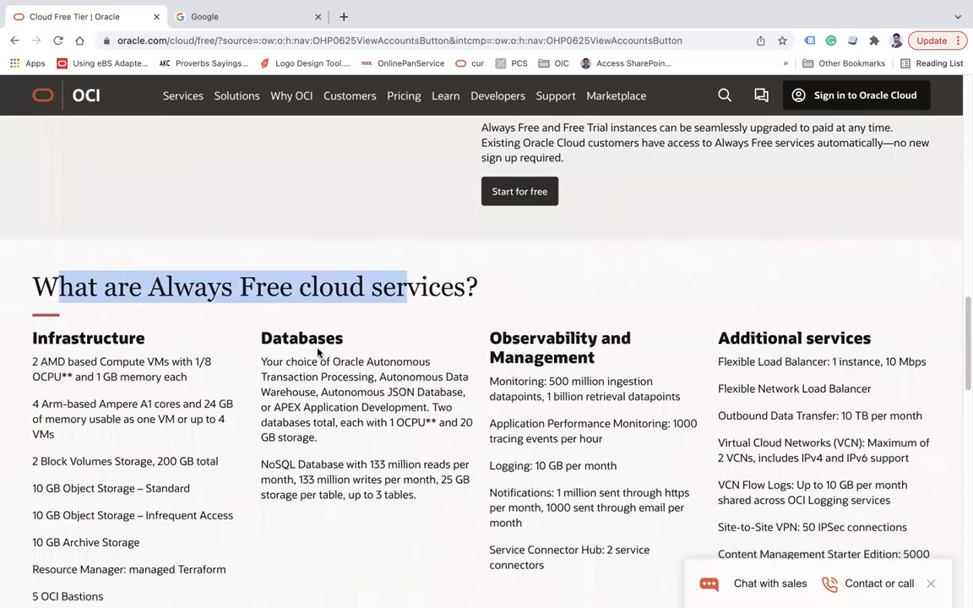
pyautogui.click(366, 392)
pyautogui.scroll(-4, 367, 392)
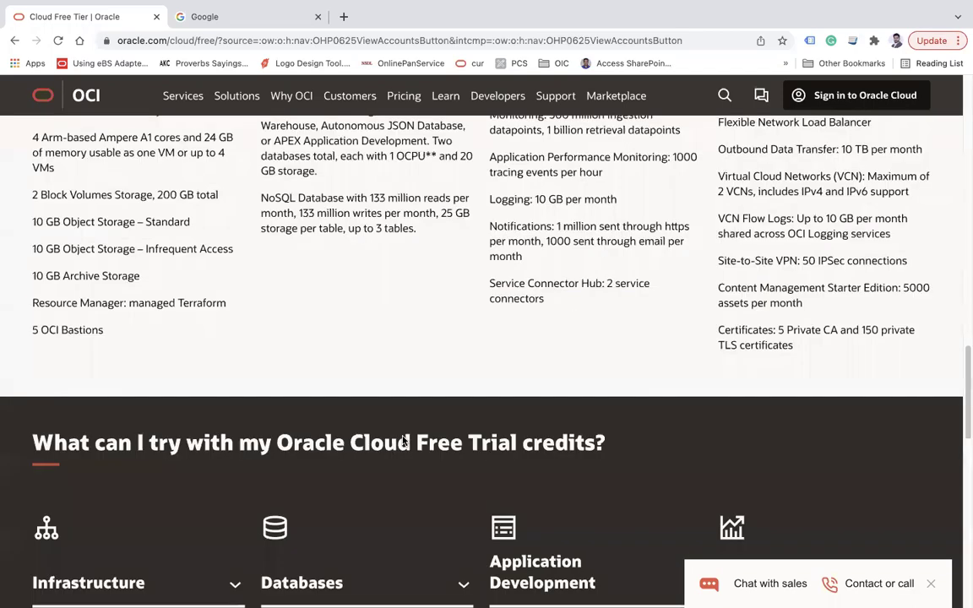
pyautogui.scroll(-2, 403, 441)
pyautogui.moveTo(134, 320); pyautogui.dragTo(443, 337)
pyautogui.scroll(-1, 437, 346)
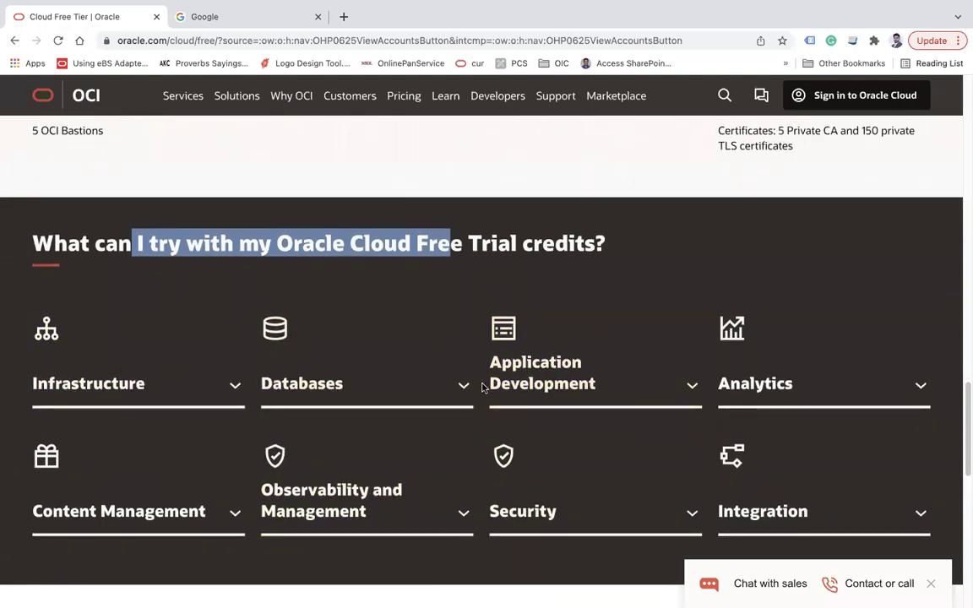
pyautogui.scroll(-8, 352, 373)
pyautogui.scroll(3, 351, 374)
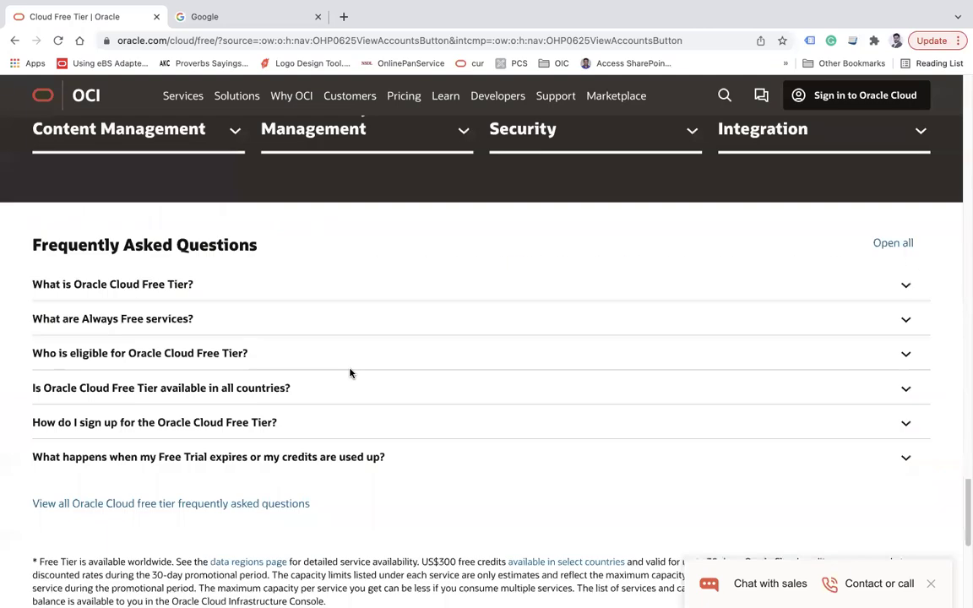
pyautogui.scroll(15, 350, 372)
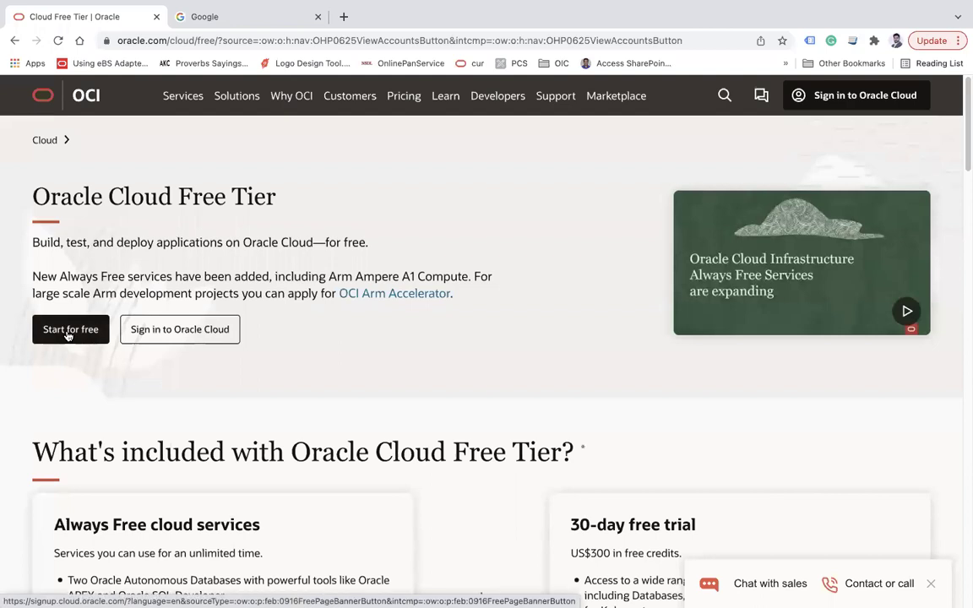
pyautogui.click(68, 336)
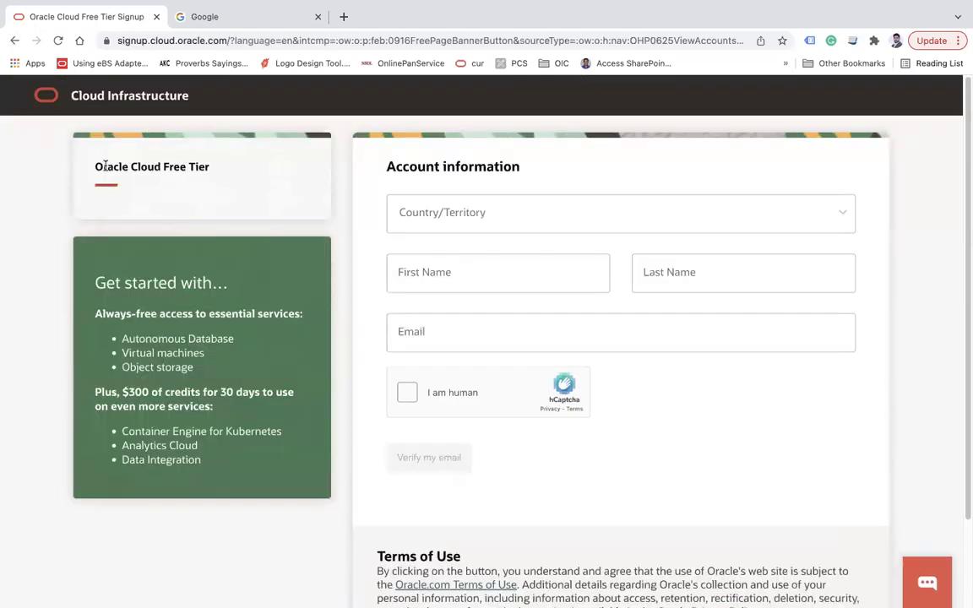
# - Set the signup form's Country/Territory to India
pyautogui.moveTo(115, 169); pyautogui.dragTo(202, 177)
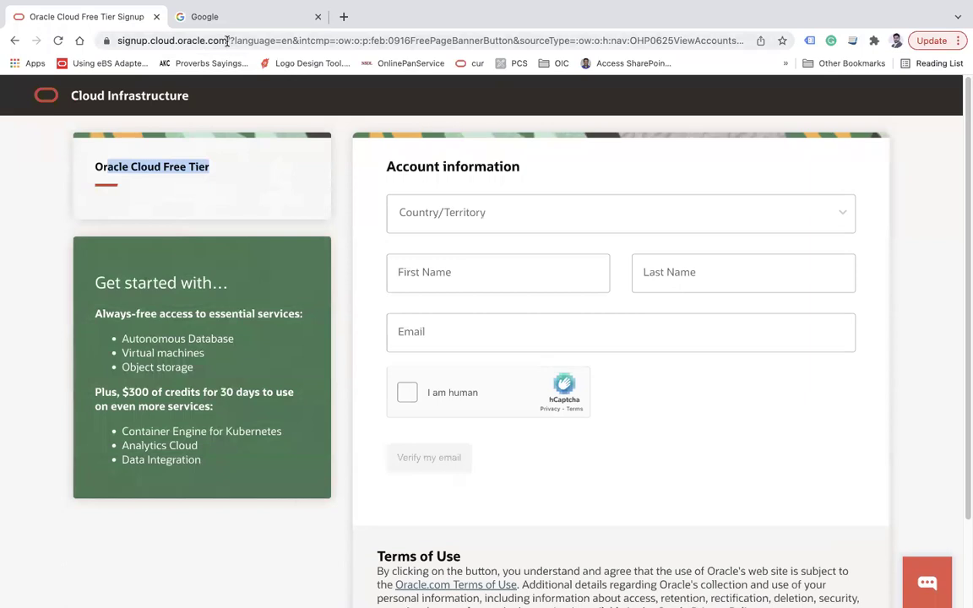
pyautogui.moveTo(227, 41); pyautogui.dragTo(119, 41)
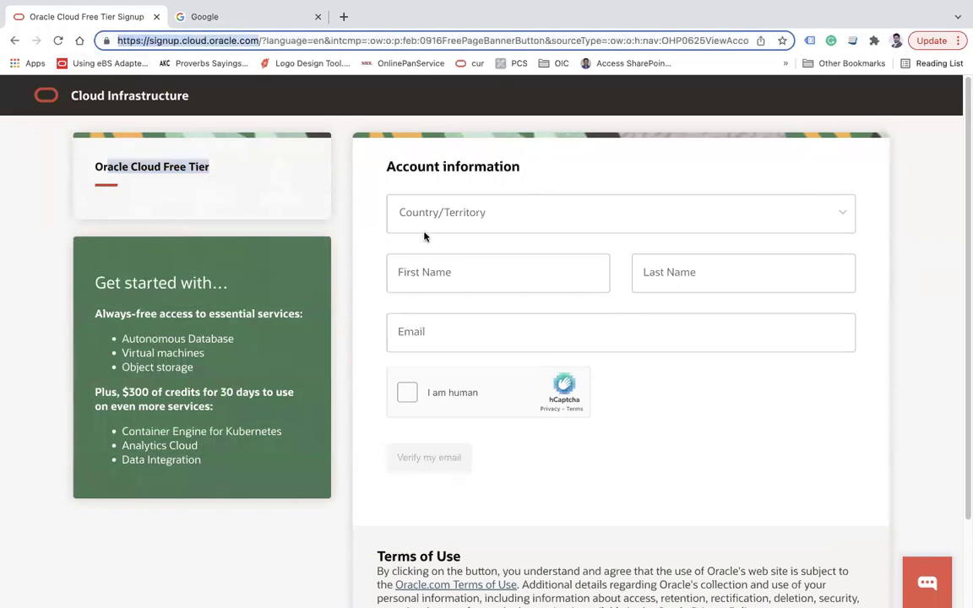
pyautogui.click(451, 220)
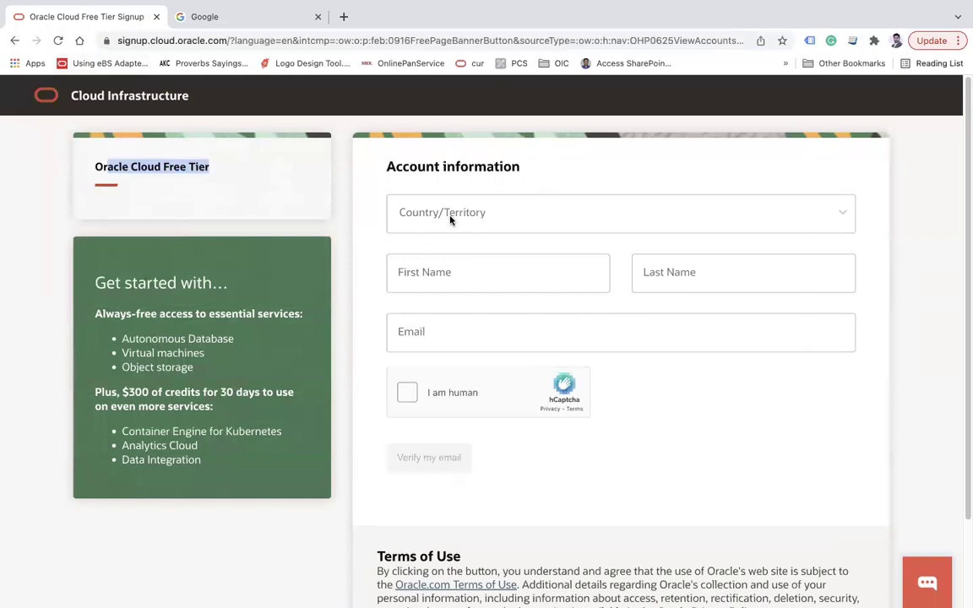
pyautogui.write('in')
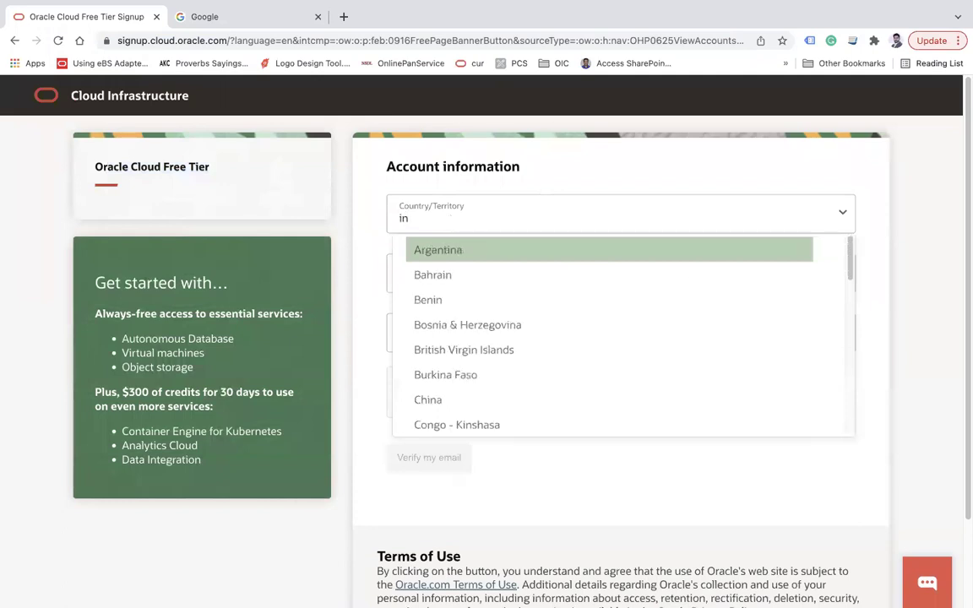
pyautogui.write('dia')
pyautogui.press('Return')
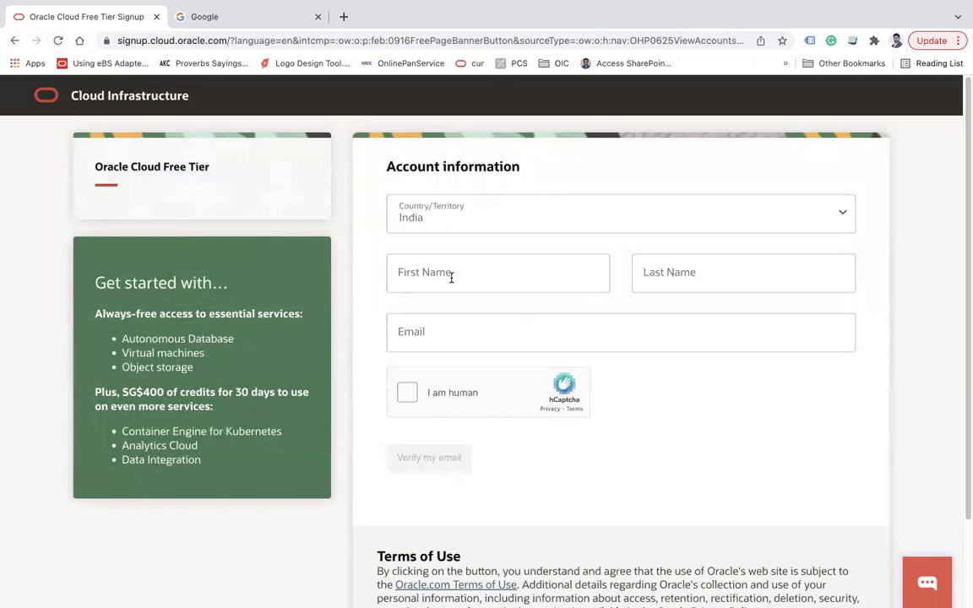
pyautogui.click(452, 222)
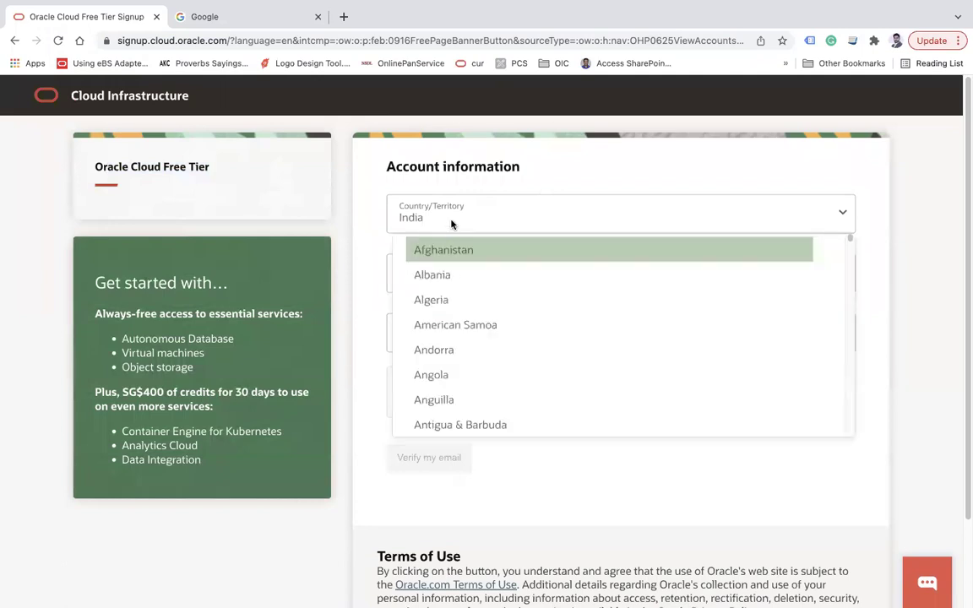
pyautogui.click(435, 278)
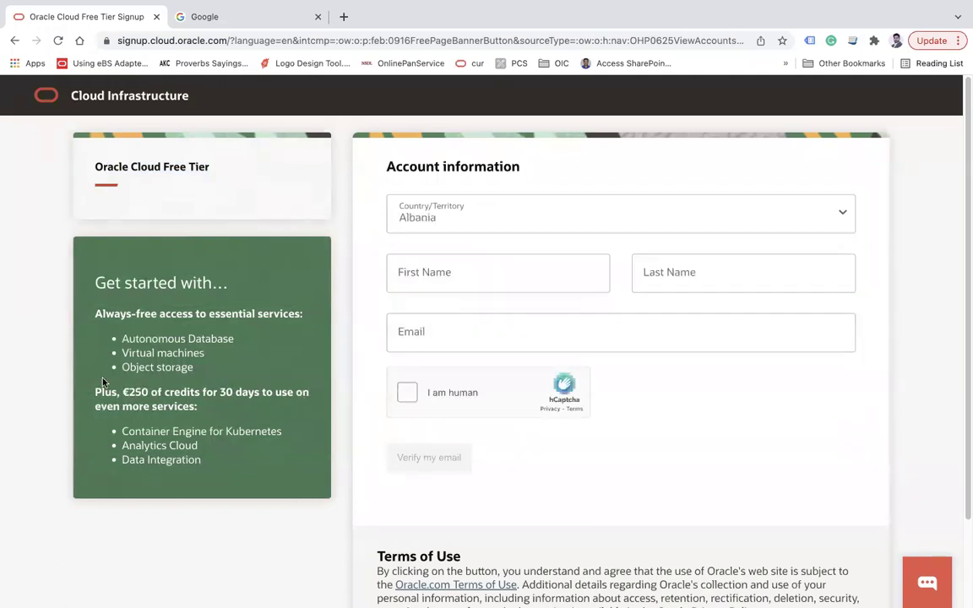
pyautogui.click(499, 224)
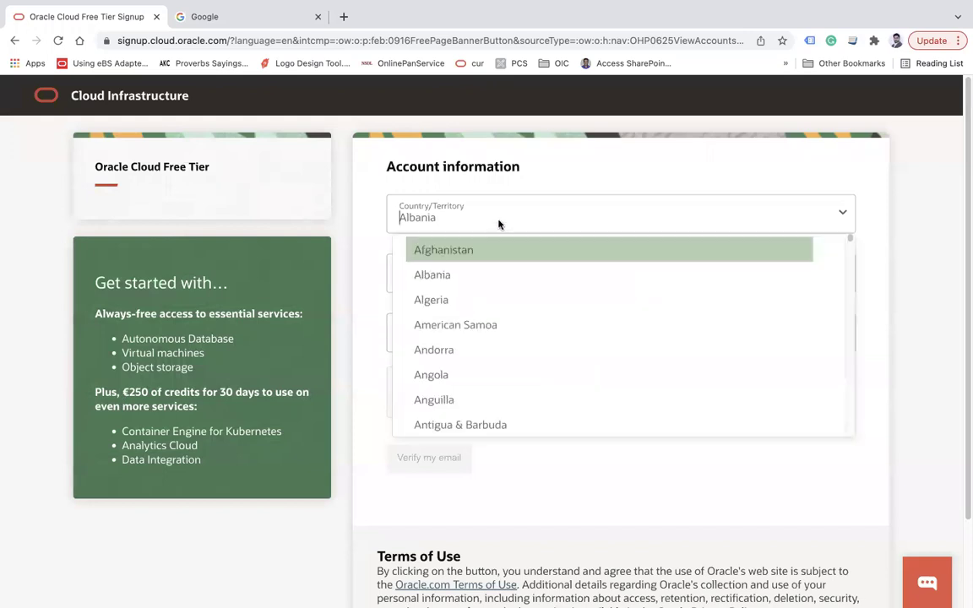
pyautogui.write('Ind')
pyautogui.press('Return')
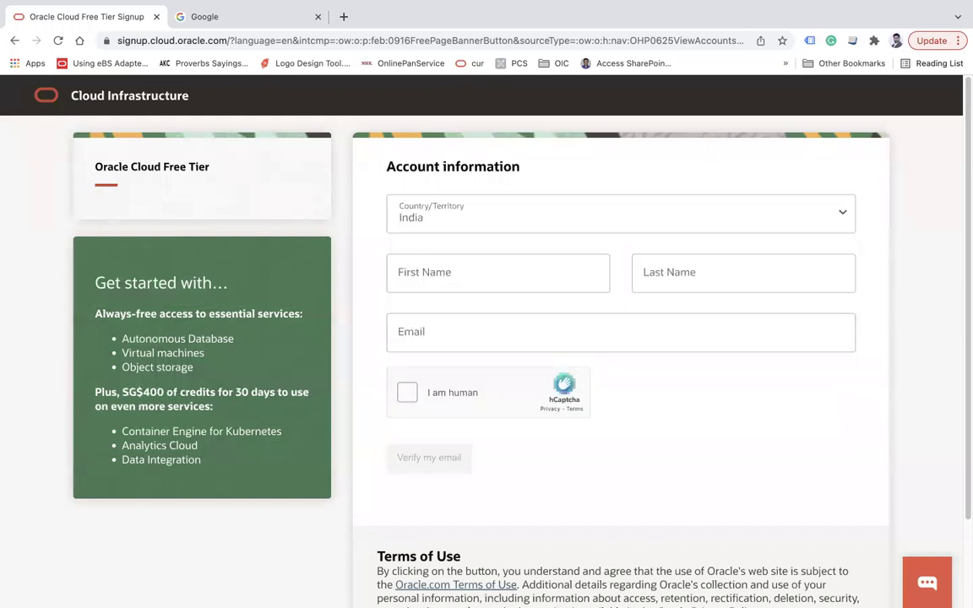
# - Enter the user's first name, last name and Gmail address, fixing a typo in the email
pyautogui.click(442, 277)
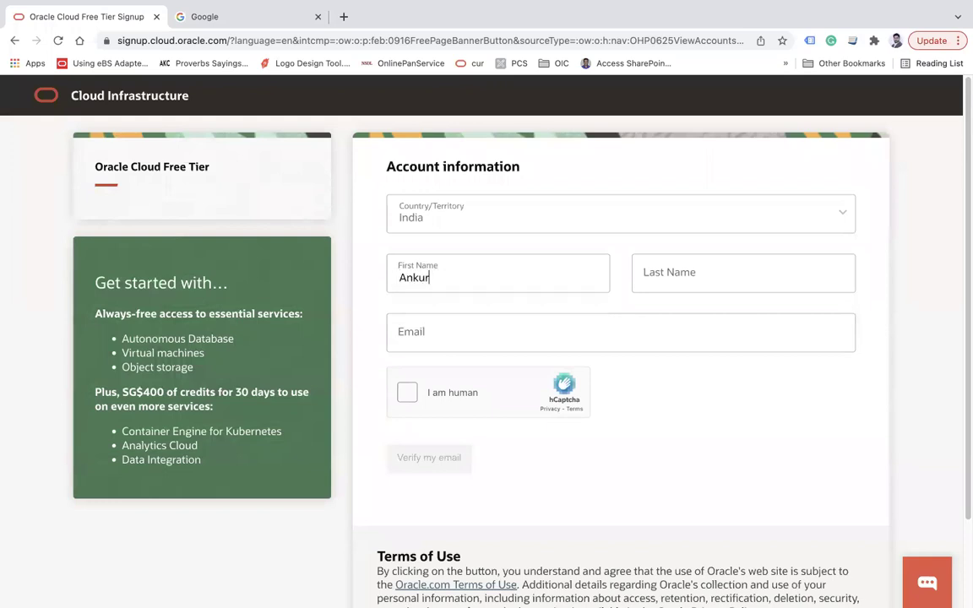
pyautogui.press('Tab')
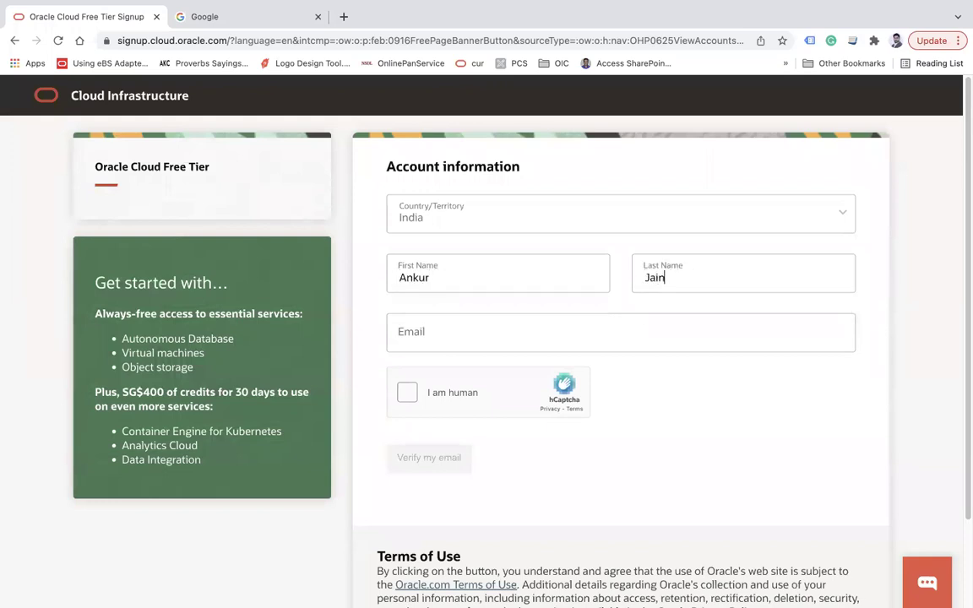
pyautogui.click(407, 331)
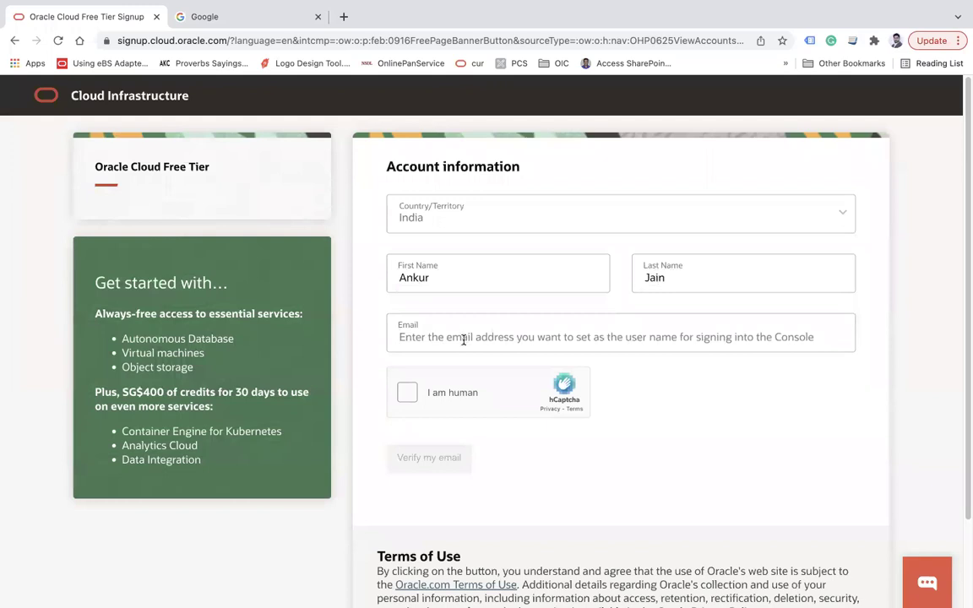
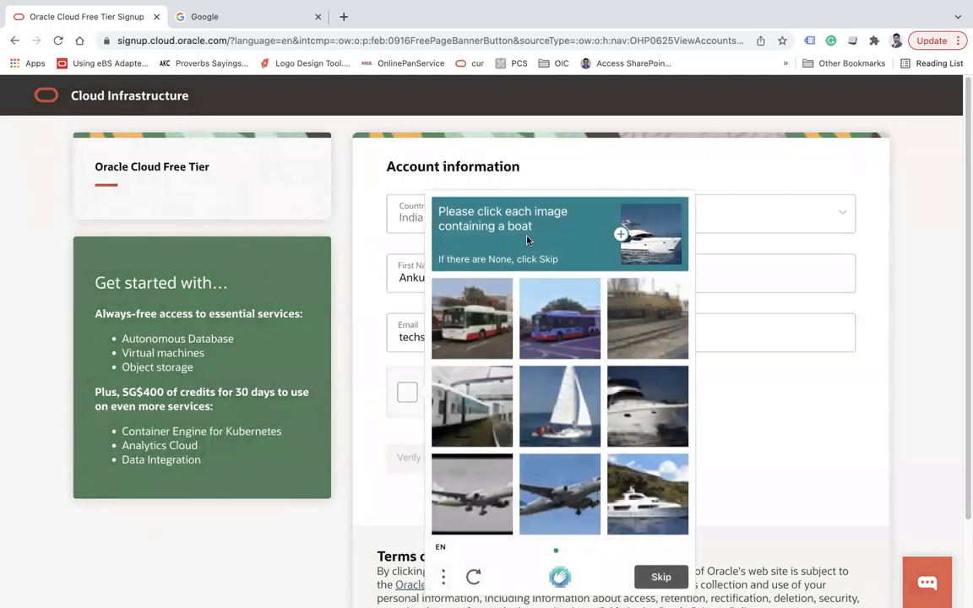
# - Solve the hCaptcha by selecting the boat images across two rounds and submitting
pyautogui.click(571, 421)
pyautogui.click(648, 408)
pyautogui.click(653, 502)
pyautogui.click(660, 577)
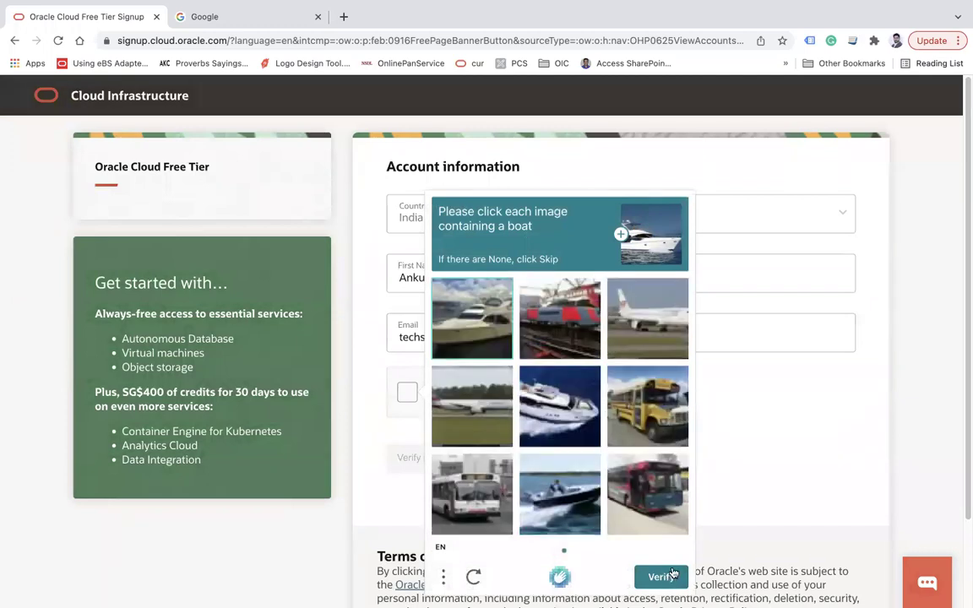
pyautogui.click(467, 329)
pyautogui.click(560, 404)
pyautogui.click(560, 486)
pyautogui.click(662, 578)
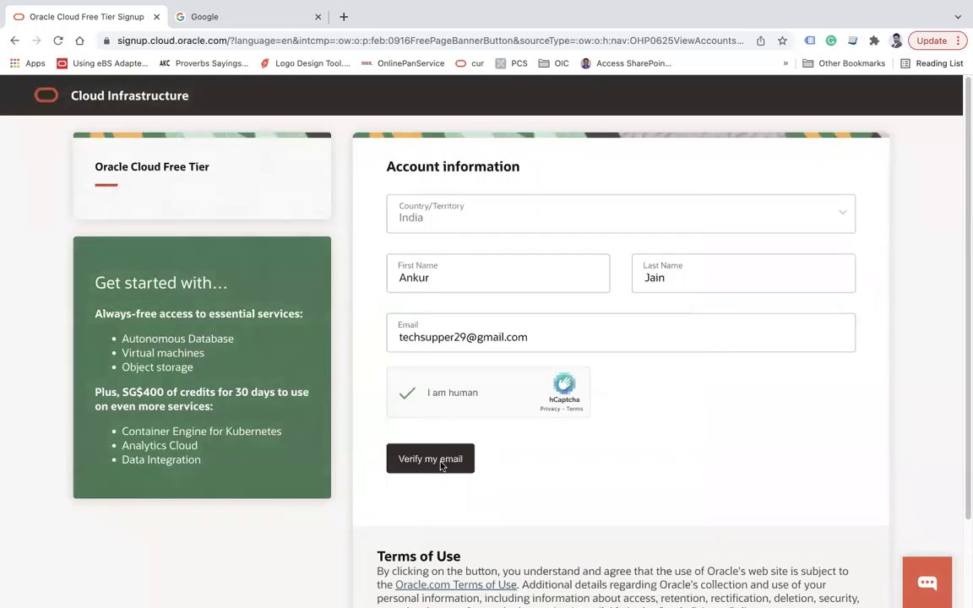
# - Request the email verification link with Verify my email
pyautogui.moveTo(527, 338); pyautogui.dragTo(398, 343)
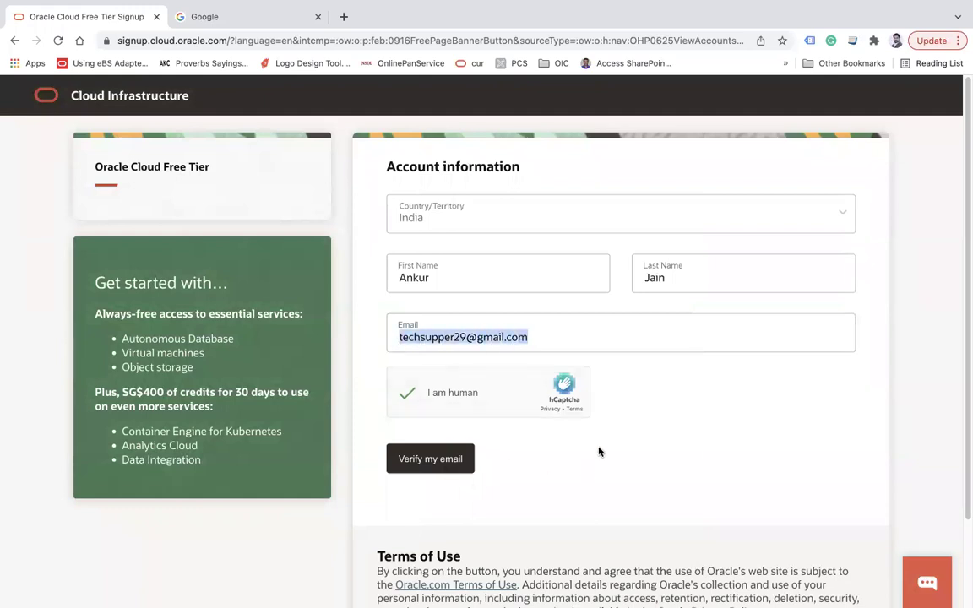
pyautogui.press('Return')
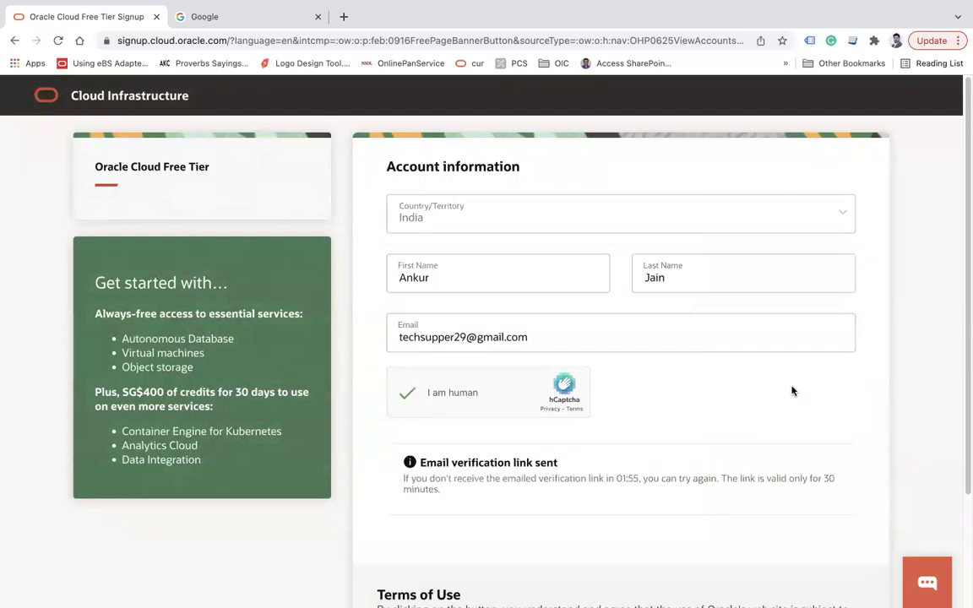
pyautogui.moveTo(422, 463); pyautogui.dragTo(547, 463)
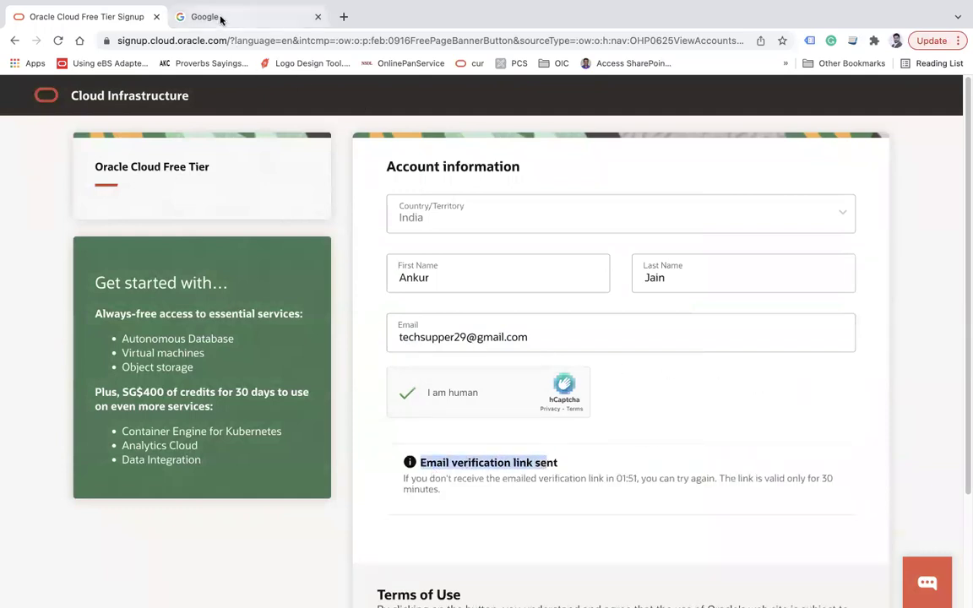
# - Open the Oracle Cloud 'Verify your email' message in Gmail and follow its Verify email link
pyautogui.click(211, 17)
pyautogui.click(841, 94)
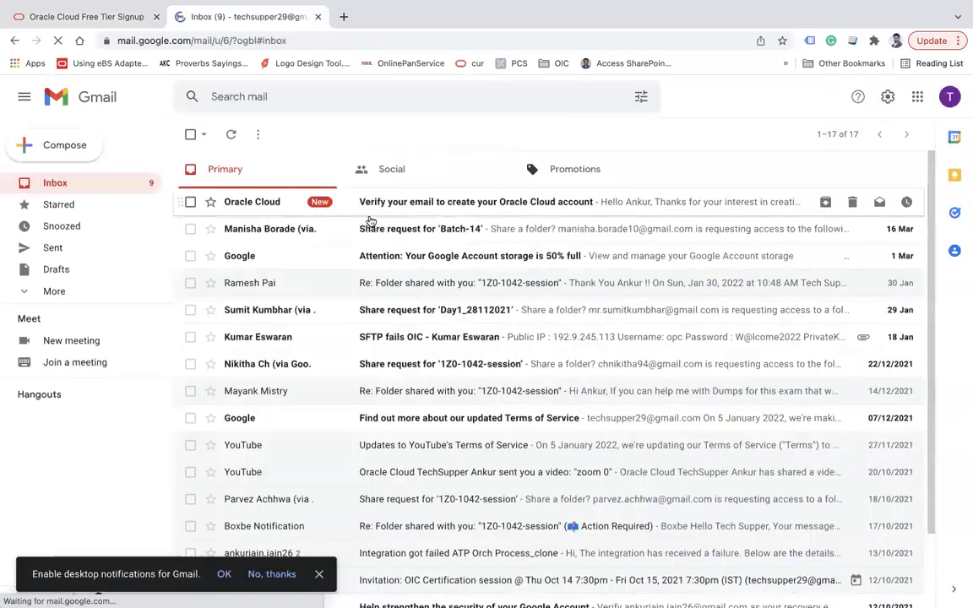
pyautogui.click(245, 196)
pyautogui.moveTo(244, 174); pyautogui.dragTo(525, 181)
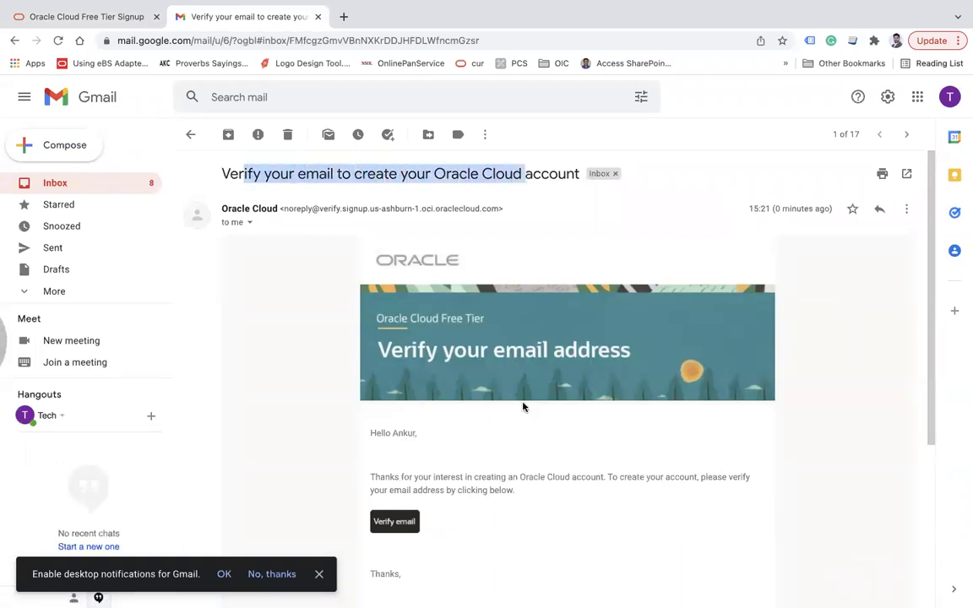
pyautogui.click(402, 530)
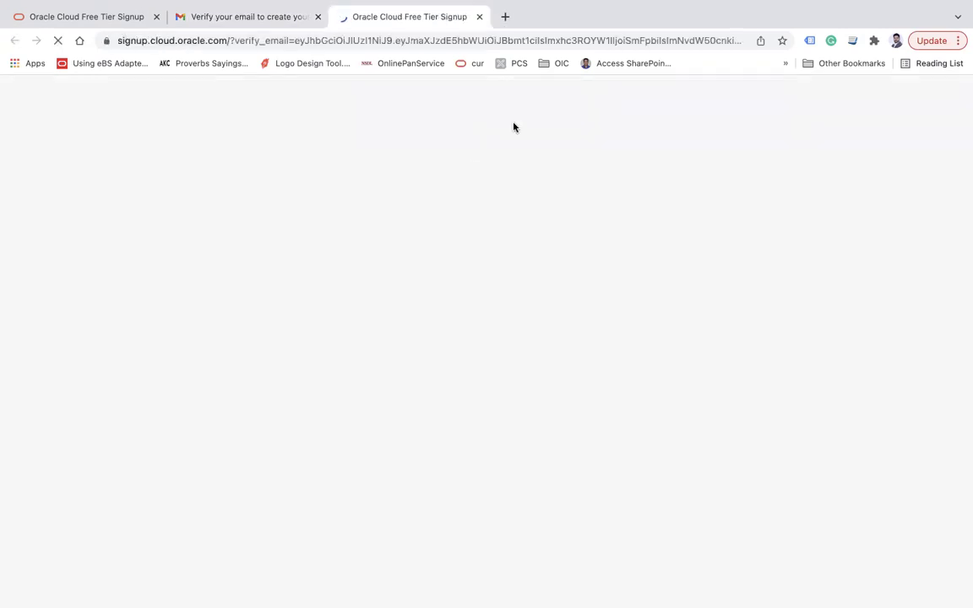
# - Close the old signup tab, then enter a 12-character password and confirm it until Passwords Matched
pyautogui.click(157, 17)
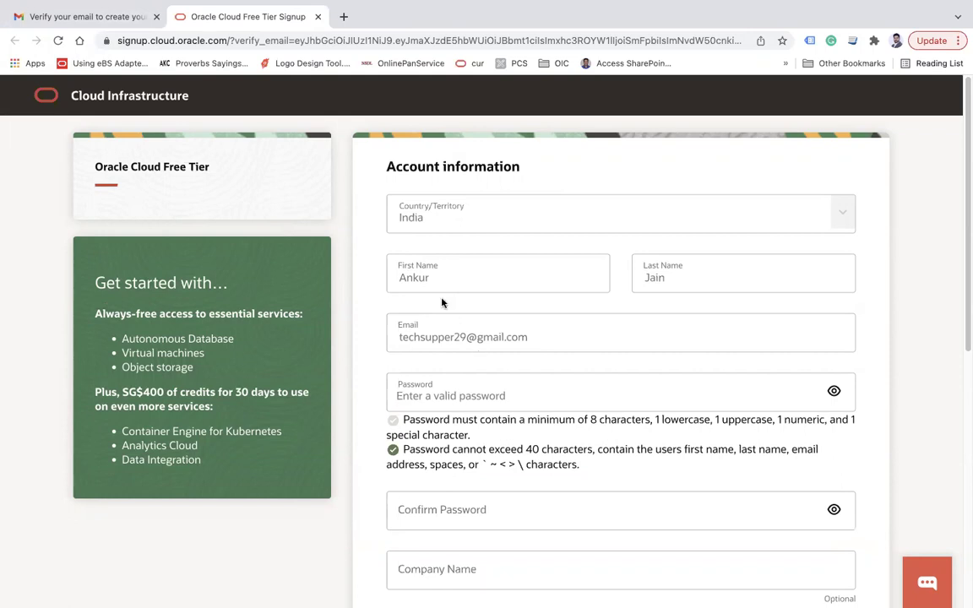
pyautogui.click(458, 402)
pyautogui.write('••••••••••••')
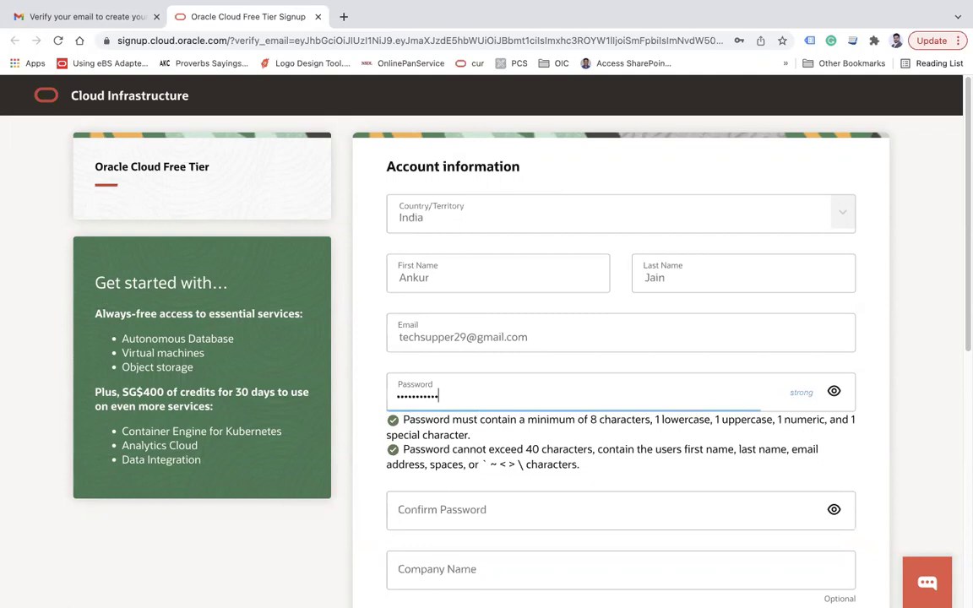
pyautogui.scroll(-2, 487, 338)
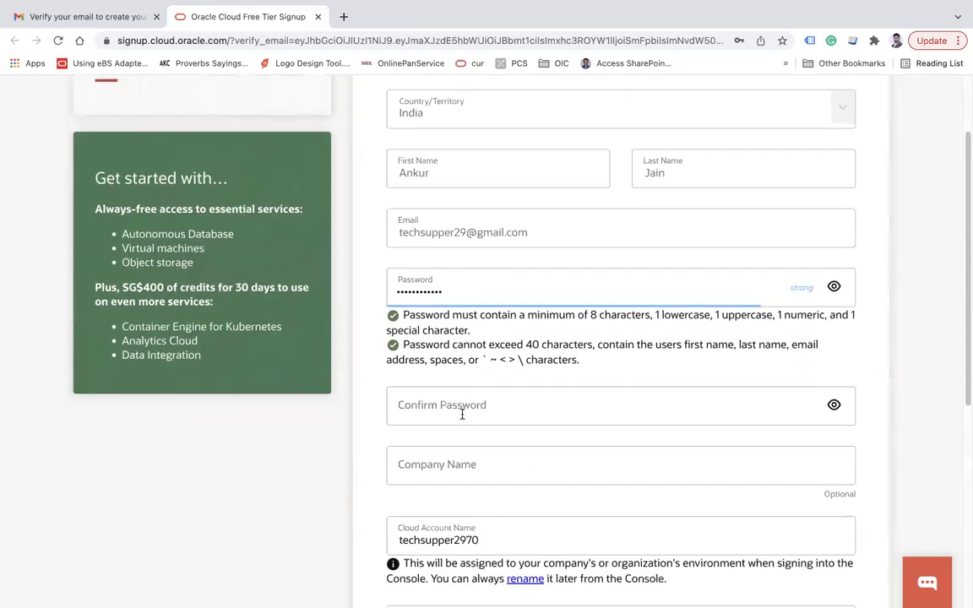
pyautogui.click(463, 412)
pyautogui.write('•••••••')
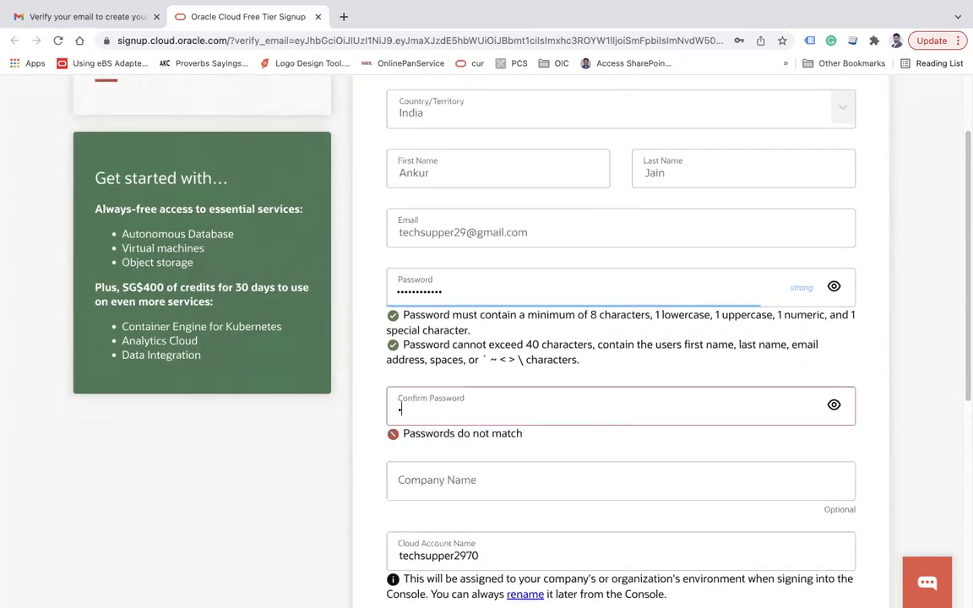
pyautogui.write('•••••')
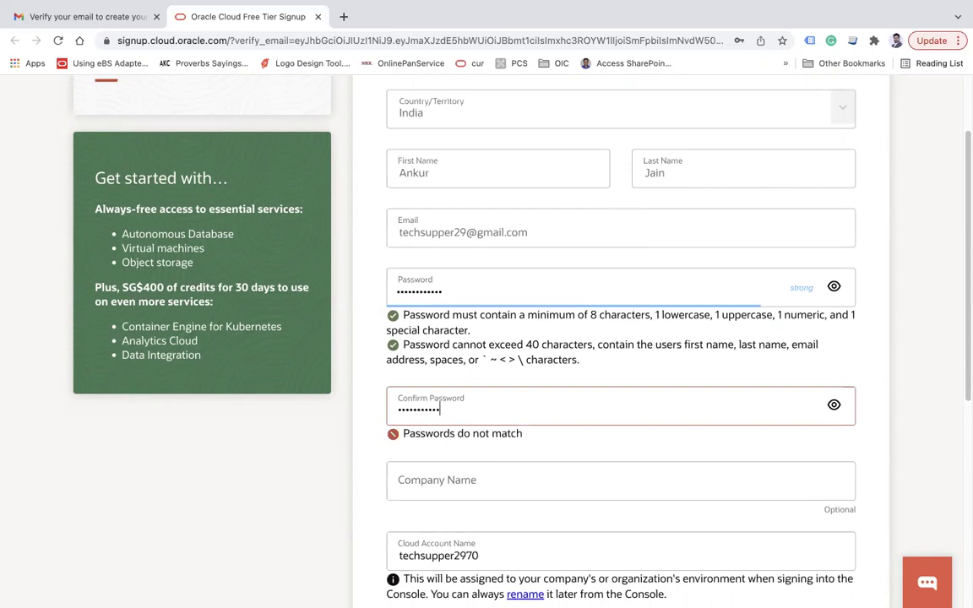
pyautogui.press('Tab')
pyautogui.scroll(-3, 541, 406)
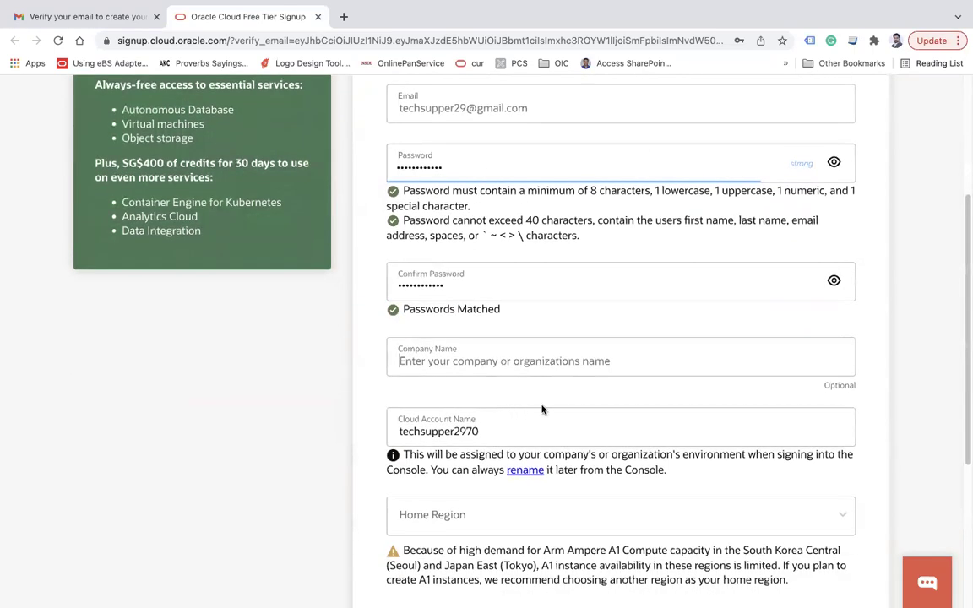
pyautogui.doubleClick(440, 433)
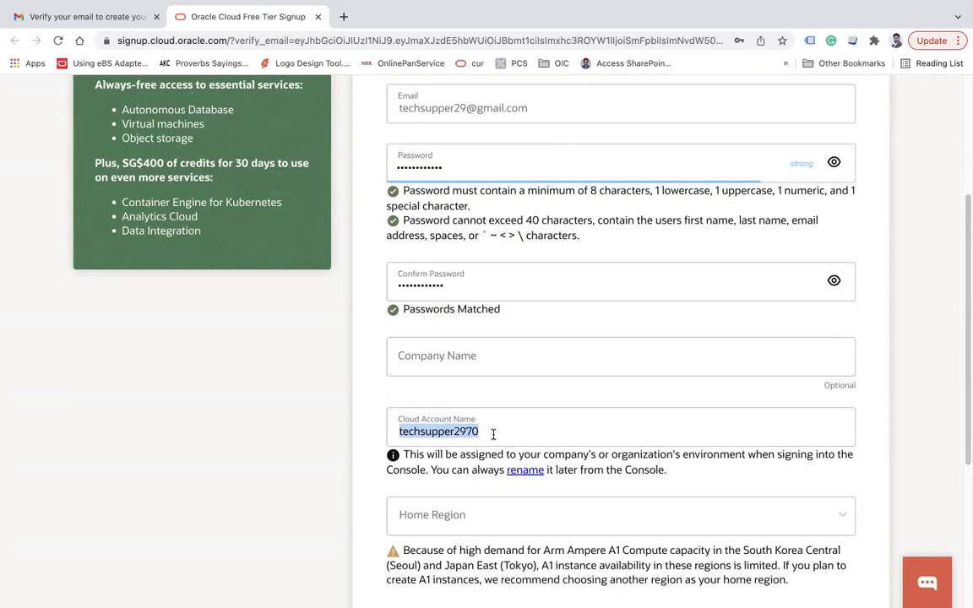
pyautogui.scroll(-2, 493, 434)
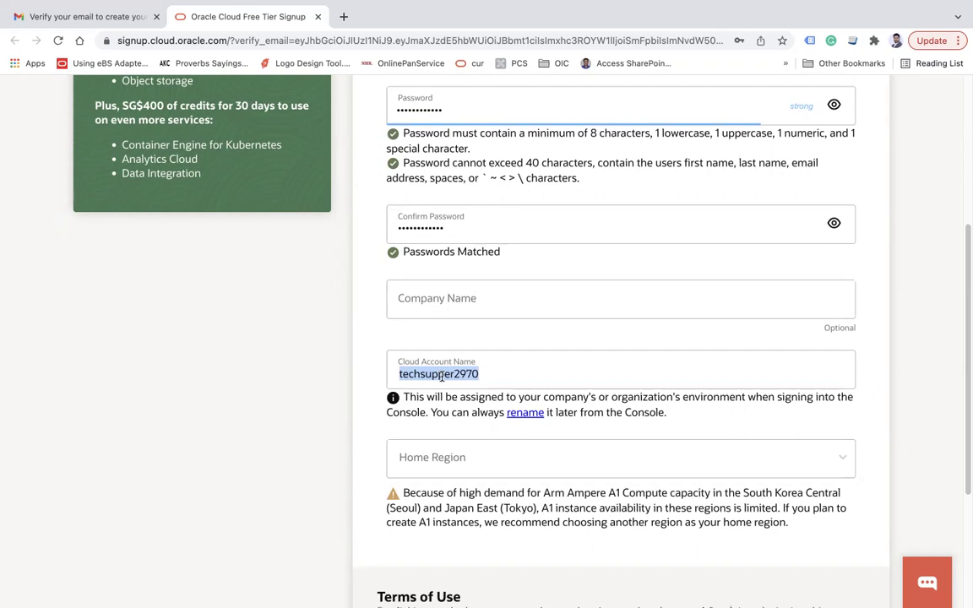
# - Open the Home Region list and try filtering it with 'us'
pyautogui.scroll(-3, 441, 376)
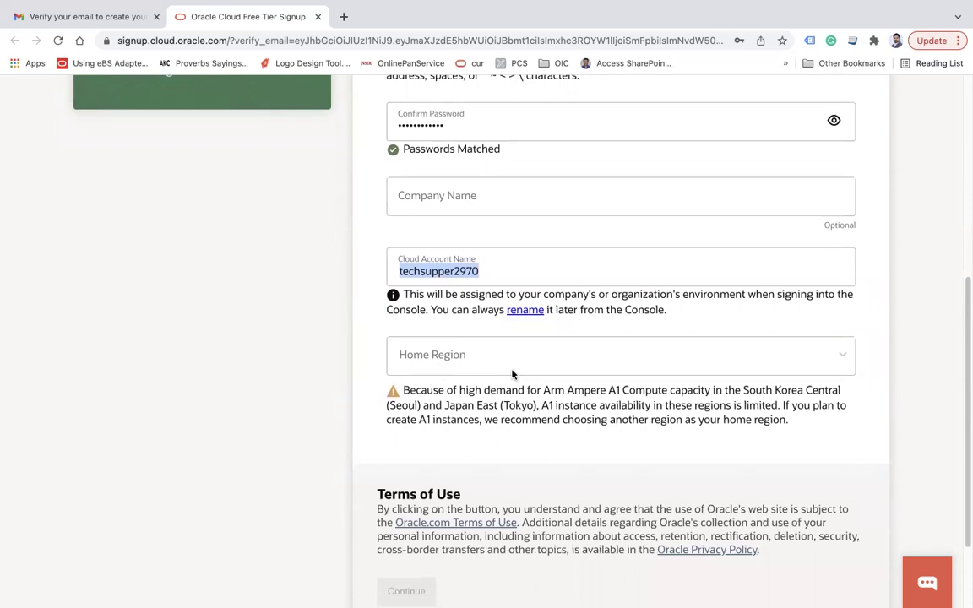
pyautogui.scroll(-2, 512, 374)
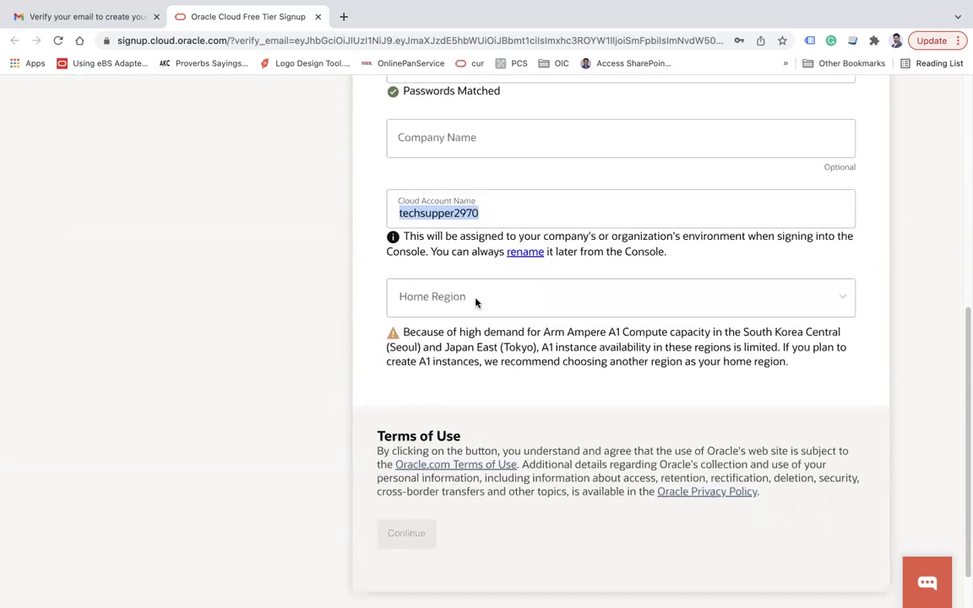
pyautogui.click(440, 306)
pyautogui.click(437, 306)
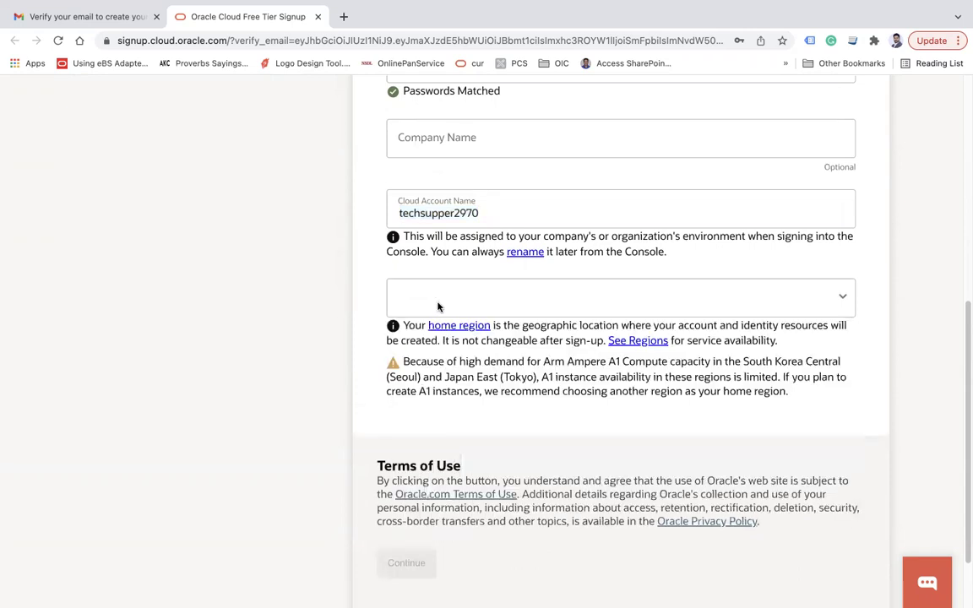
pyautogui.click(437, 306)
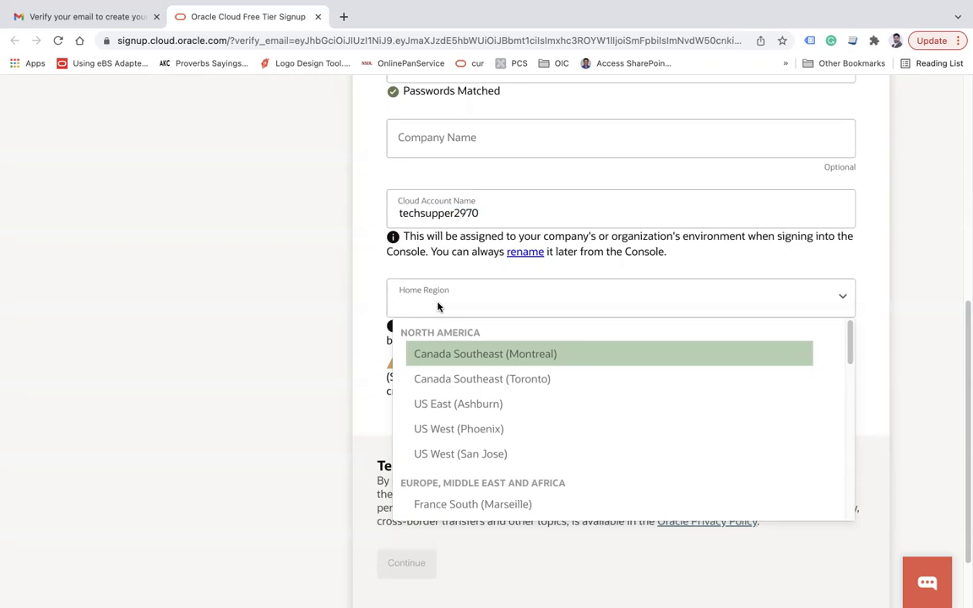
pyautogui.write('us')
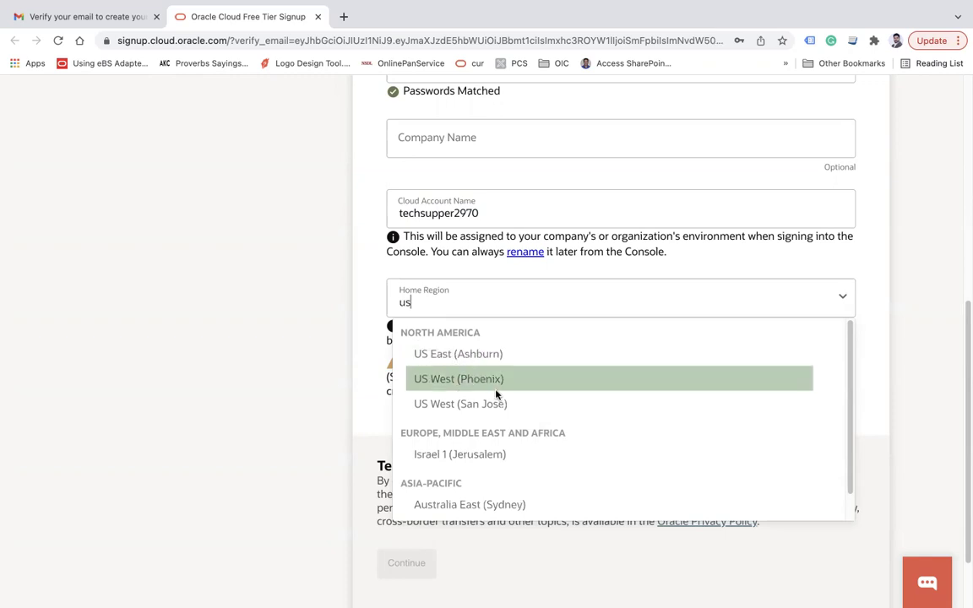
pyautogui.click(433, 314)
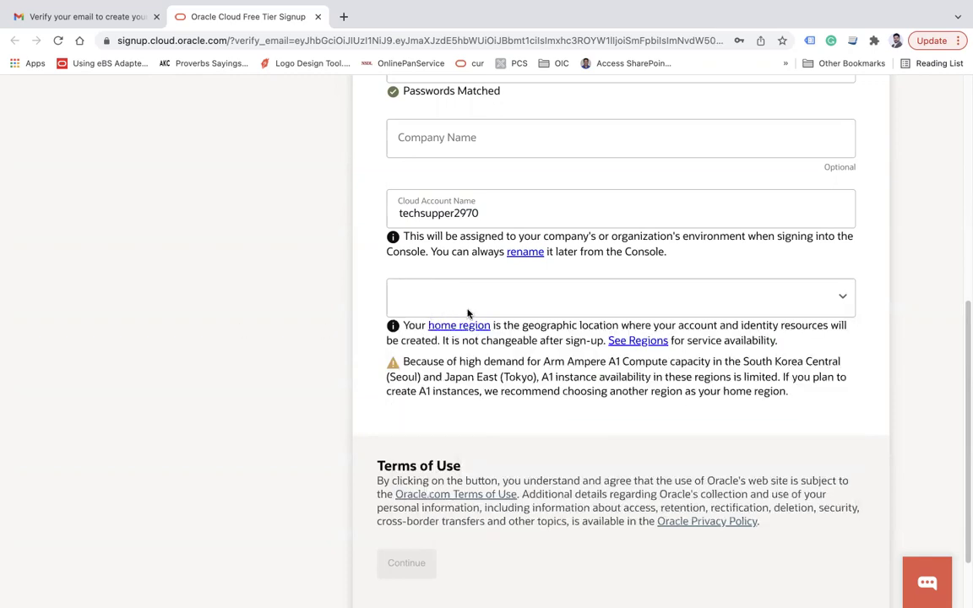
# - Browse the full list of available home regions
pyautogui.click(842, 301)
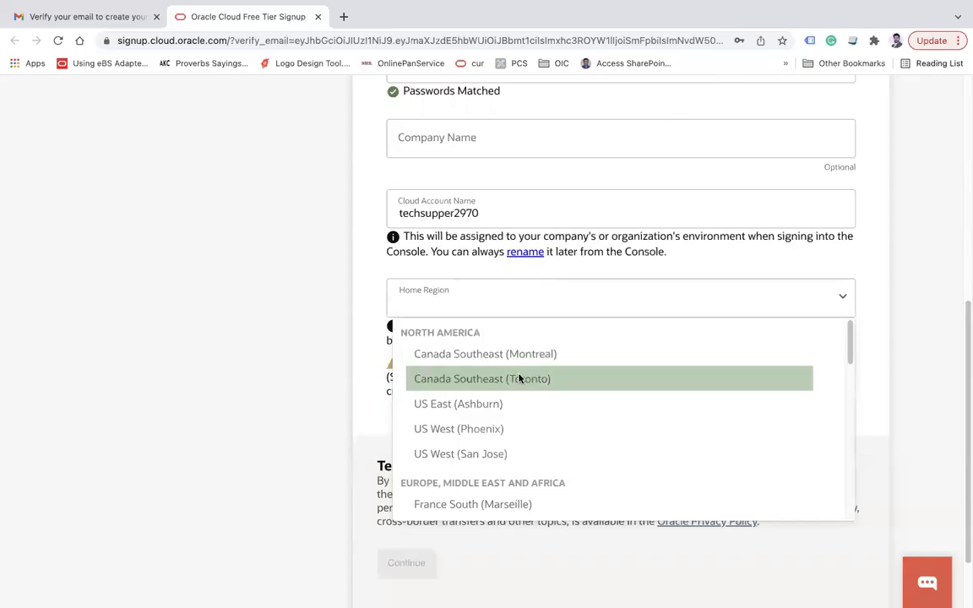
pyautogui.scroll(-2, 610, 397)
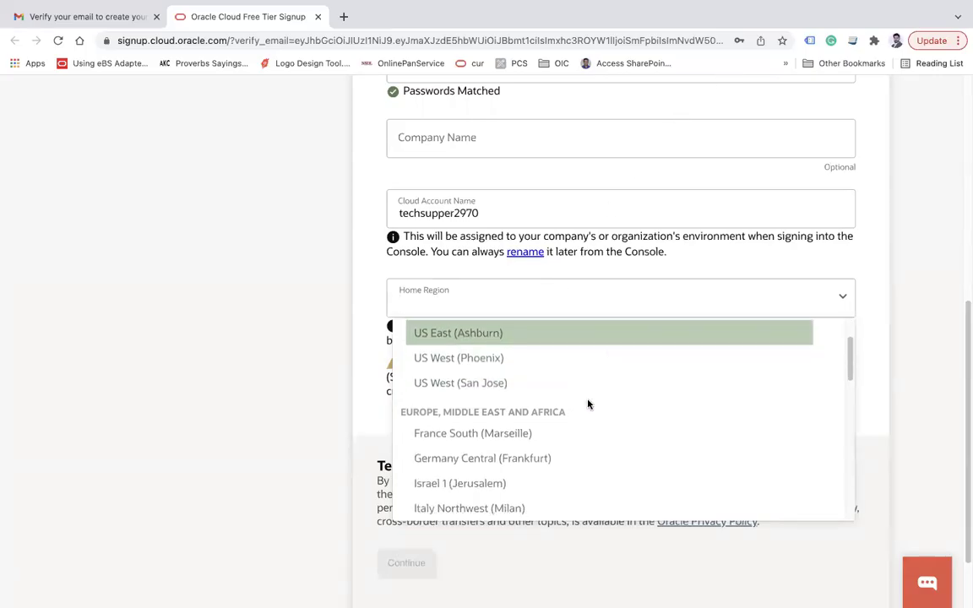
pyautogui.scroll(-1, 449, 423)
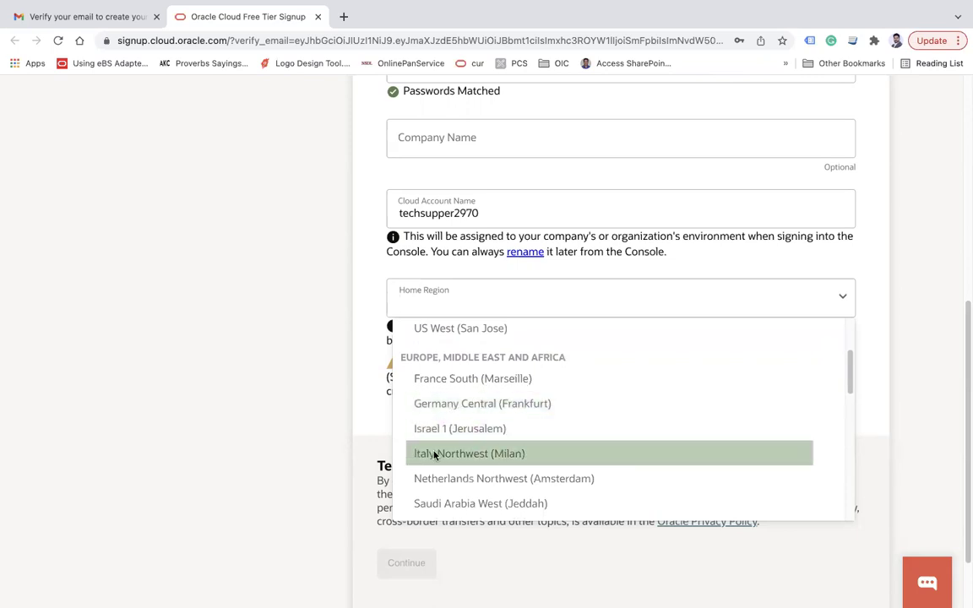
pyautogui.scroll(-2, 582, 441)
pyautogui.scroll(-2, 490, 446)
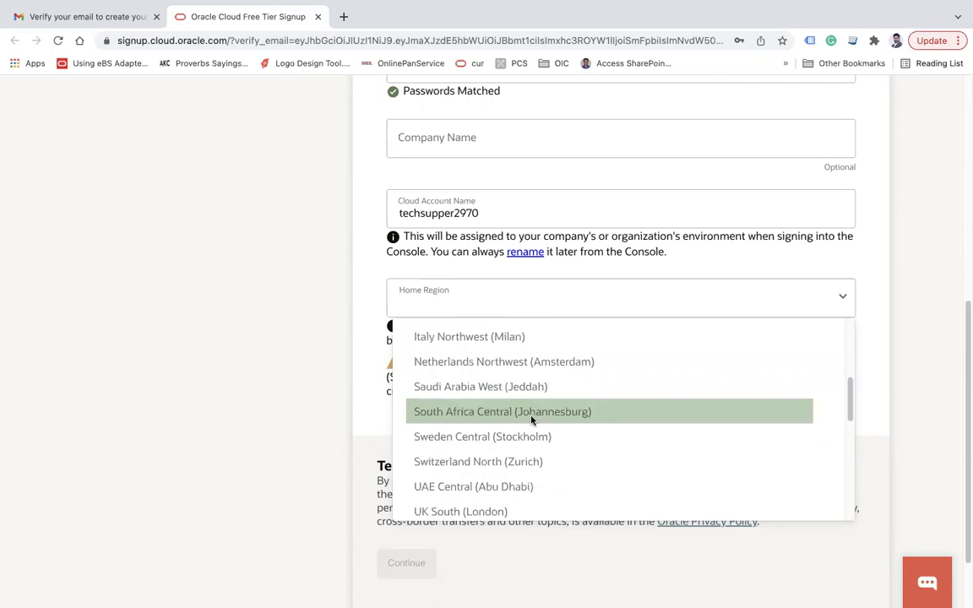
pyautogui.scroll(-3, 531, 420)
pyautogui.scroll(-1, 532, 420)
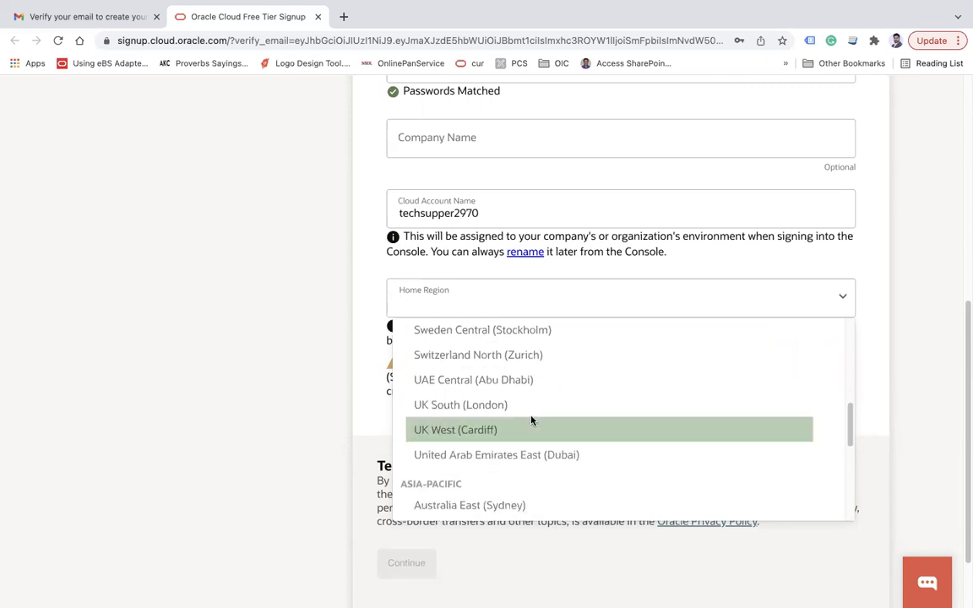
# - Filter the Home Region list with 'ind' and select India South (Hyderabad)
pyautogui.click(245, 317)
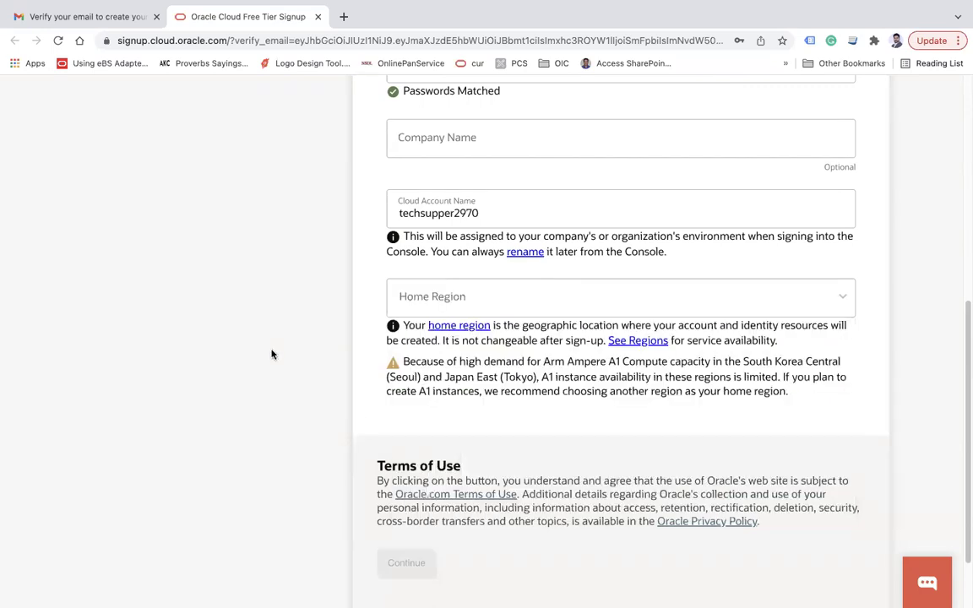
pyautogui.click(449, 302)
pyautogui.write('us')
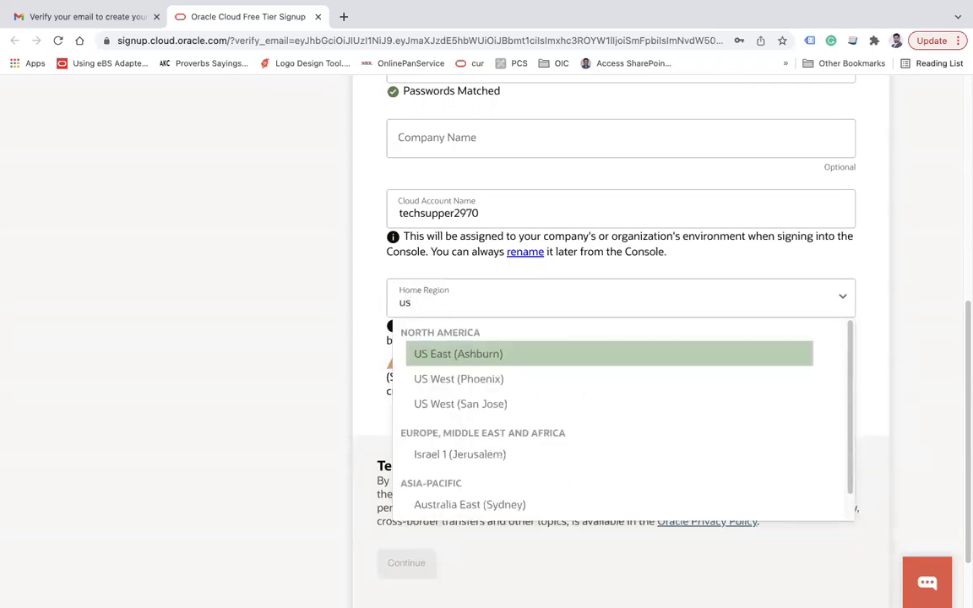
pyautogui.press('BackSpace')
pyautogui.press('BackSpace')
pyautogui.write('indi')
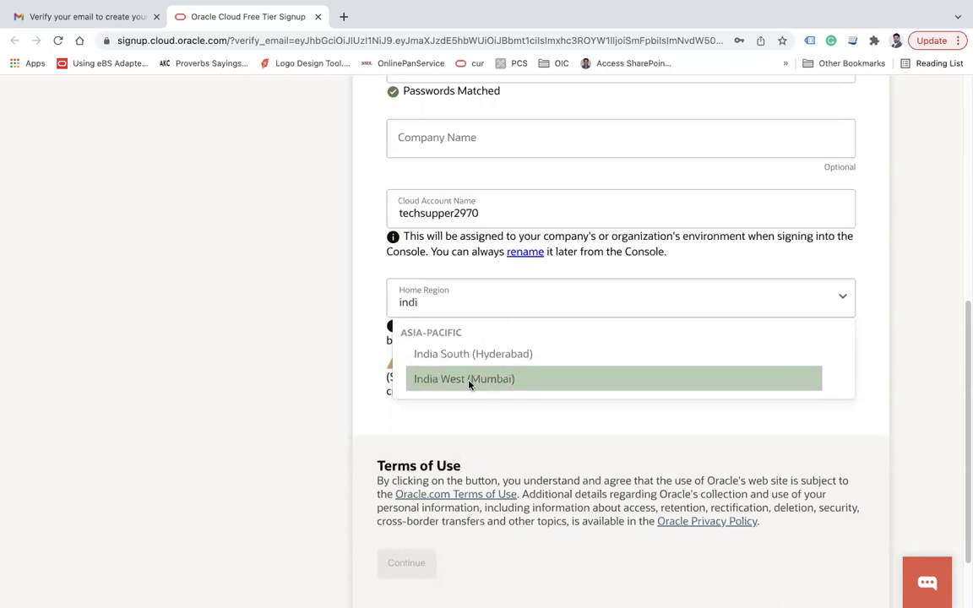
pyautogui.click(436, 380)
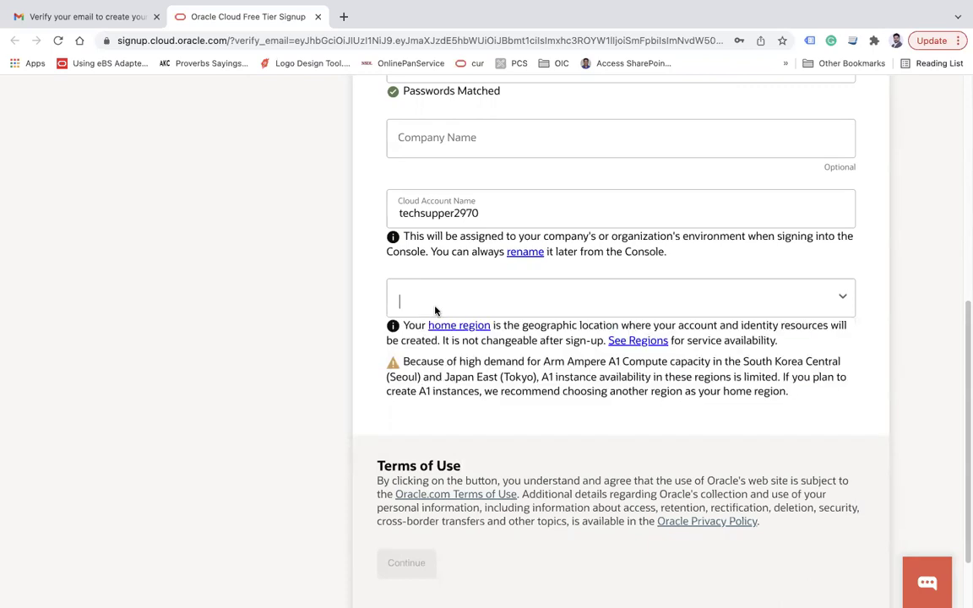
pyautogui.write('u')
pyautogui.press('BackSpace')
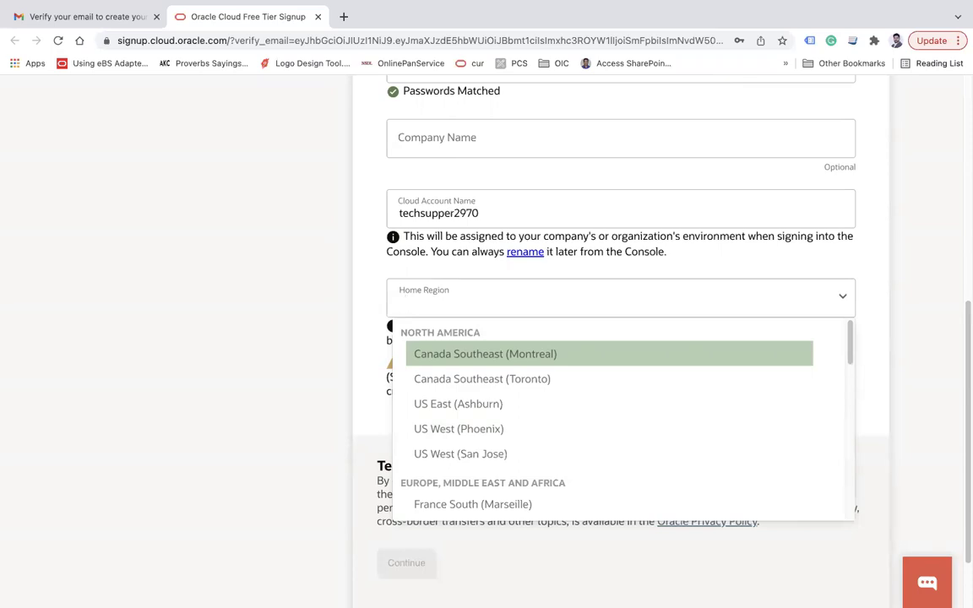
pyautogui.write('ind')
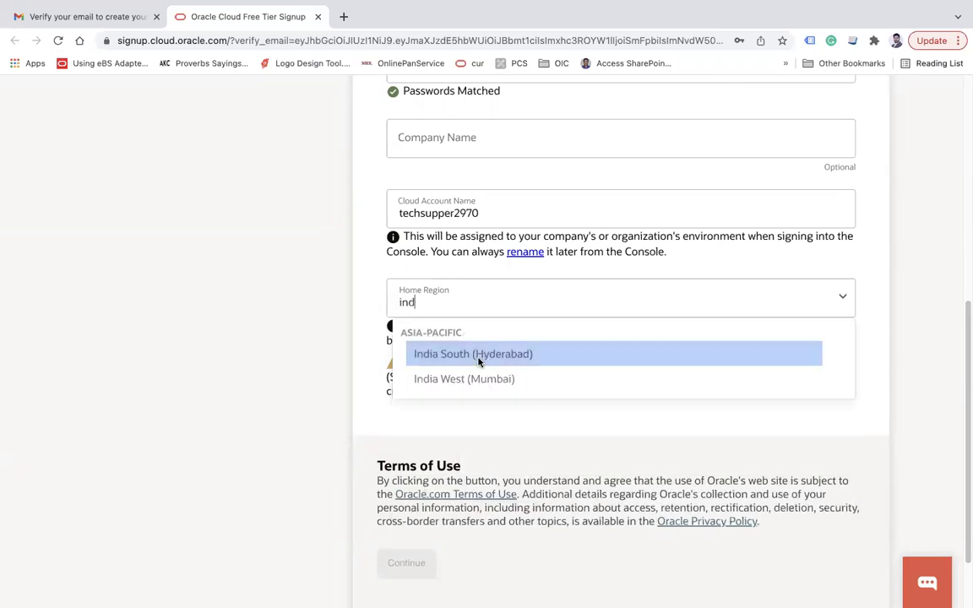
pyautogui.click(478, 355)
pyautogui.scroll(-2, 243, 404)
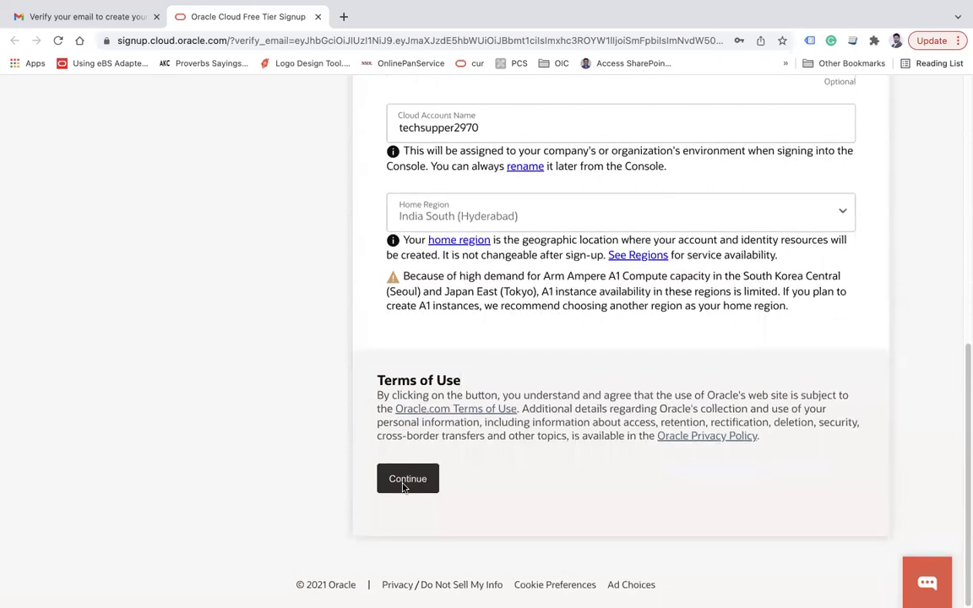
# - Move to the address step and fill in the street address and city Delhi
pyautogui.click(404, 485)
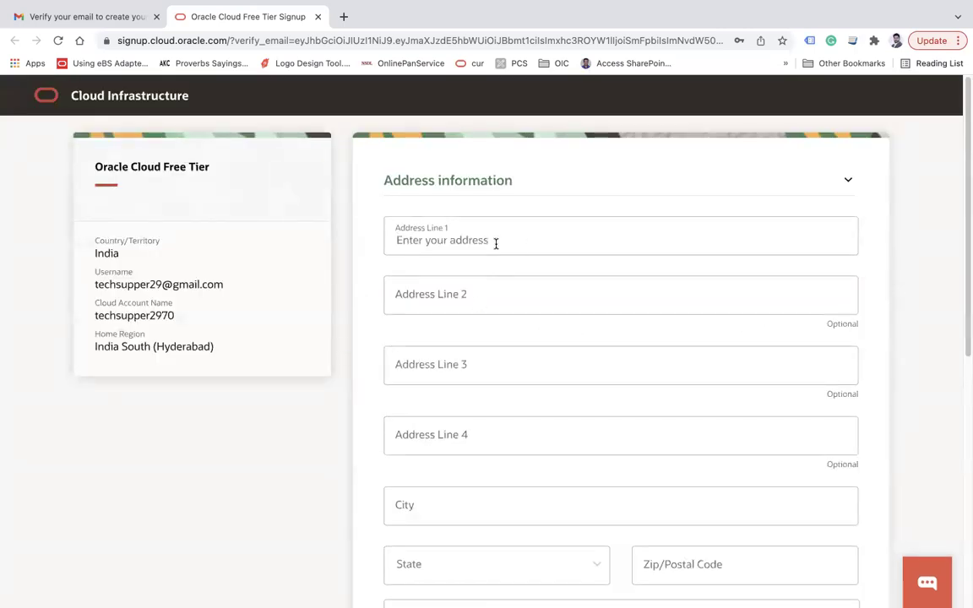
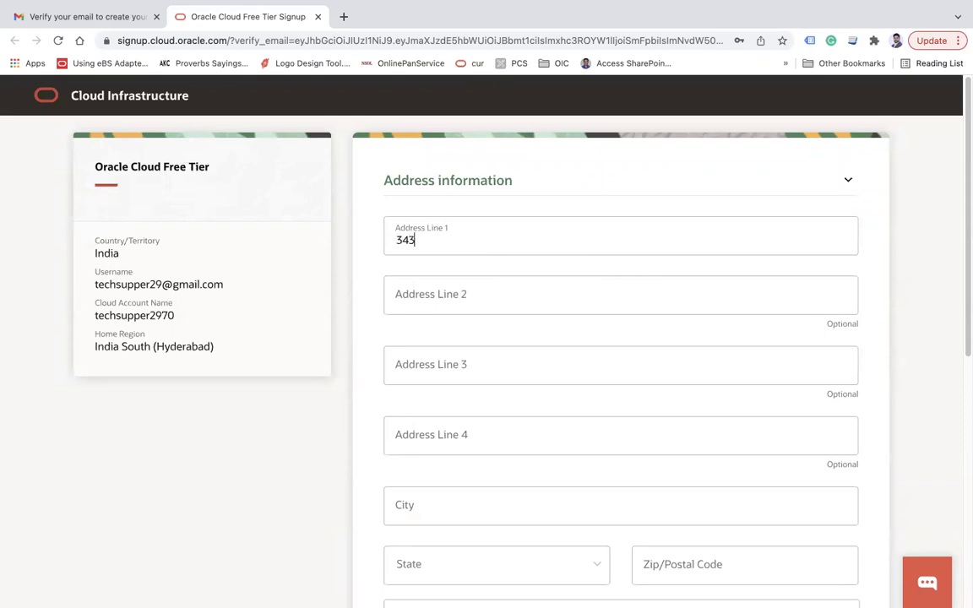
pyautogui.press('Tab')
pyautogui.press('Tab')
pyautogui.scroll(-1, 562, 313)
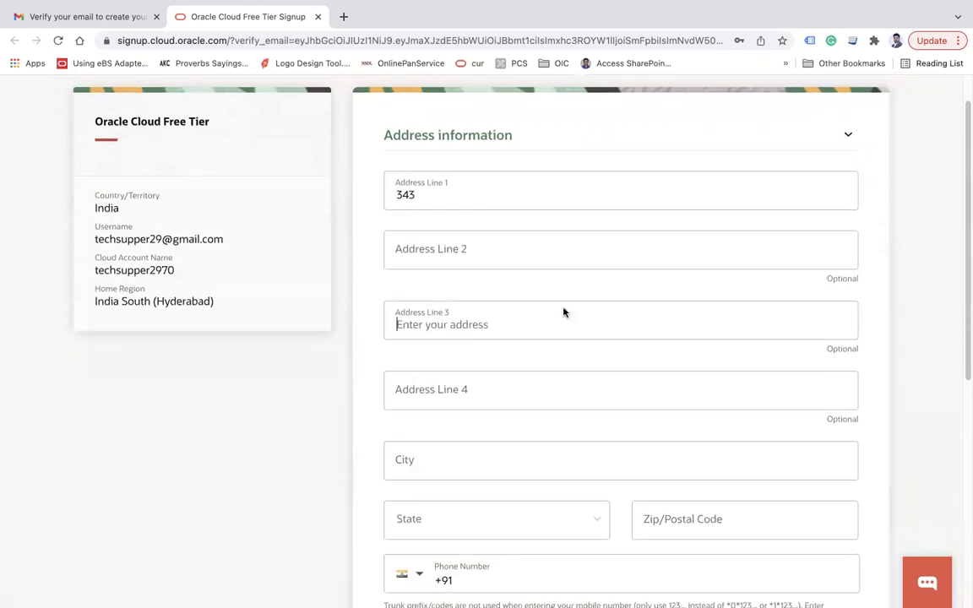
pyautogui.press('Tab')
pyautogui.press('Tab')
pyautogui.scroll(-4, 621, 338)
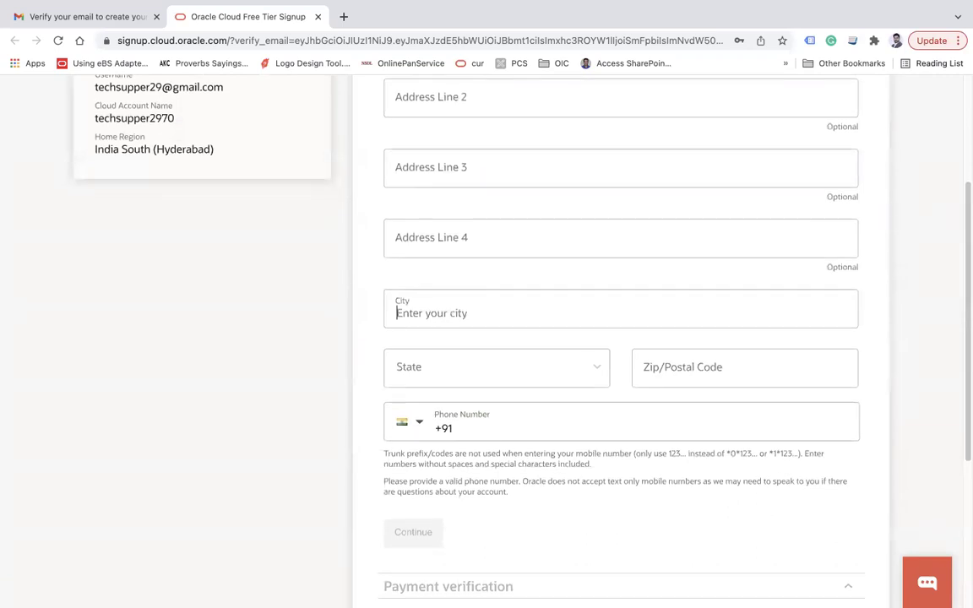
pyautogui.write('Delhi')
# - Choose DELHI as the State
pyautogui.press('Tab')
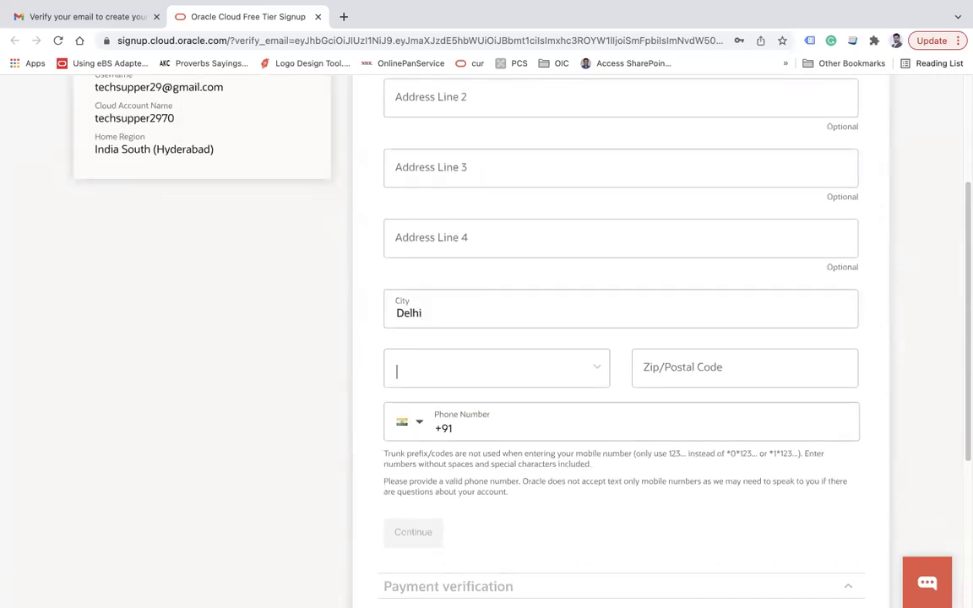
pyautogui.write('de')
pyautogui.press('Down')
pyautogui.press('Down')
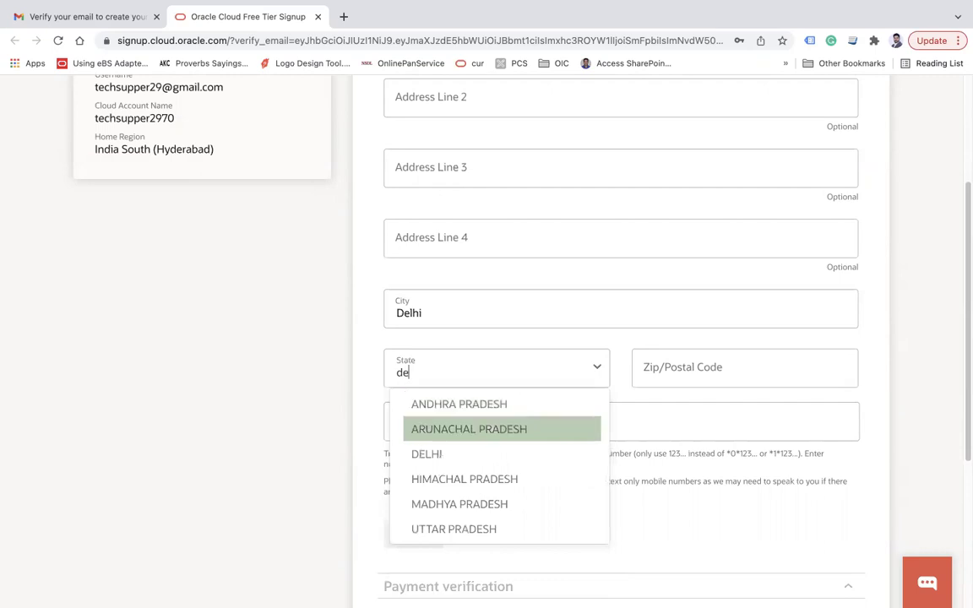
pyautogui.press('Return')
pyautogui.press('Tab')
# - Enter the postal code and phone number, then submit the address details
pyautogui.write('110032')
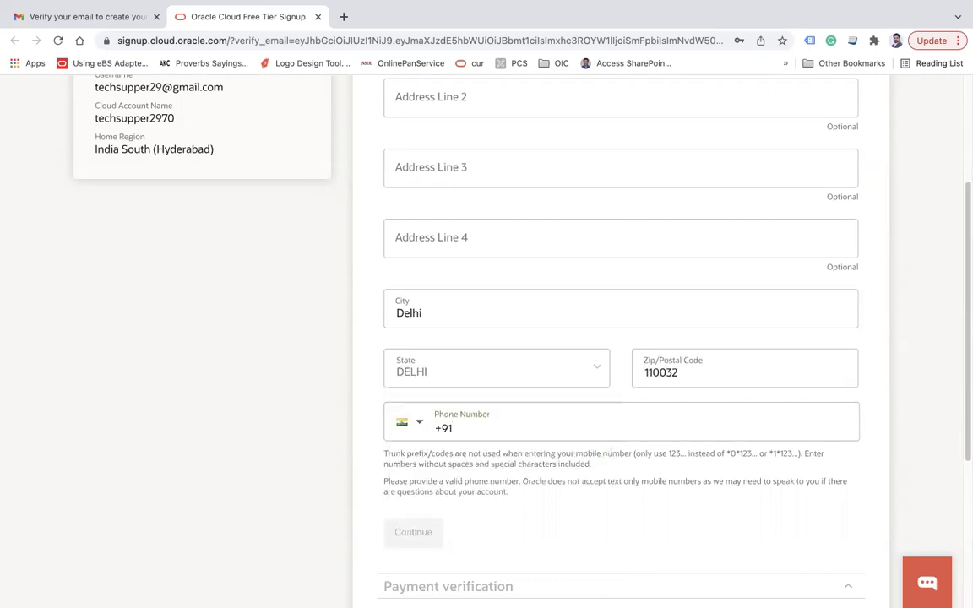
pyautogui.press('Tab')
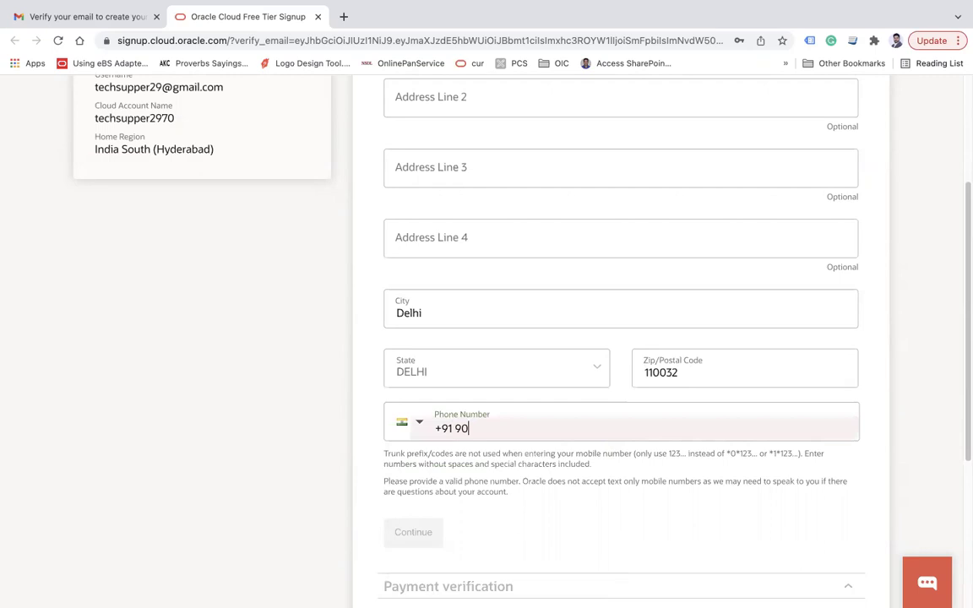
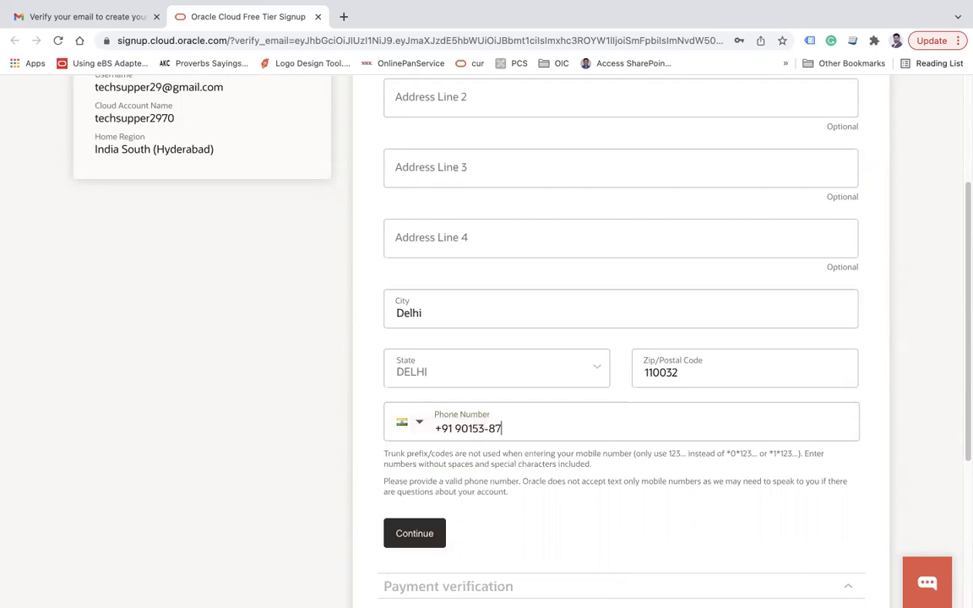
pyautogui.click(416, 538)
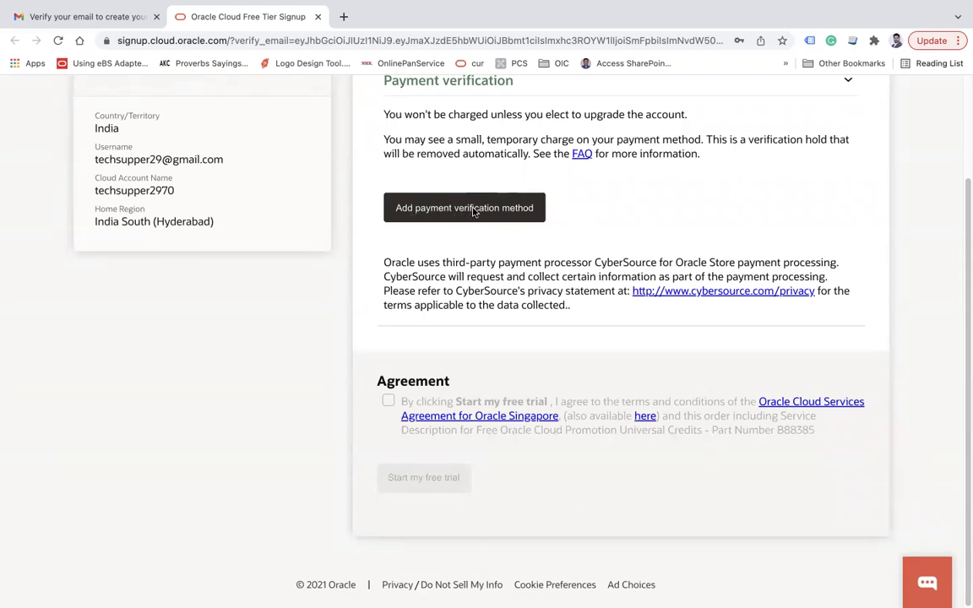
pyautogui.click(433, 200)
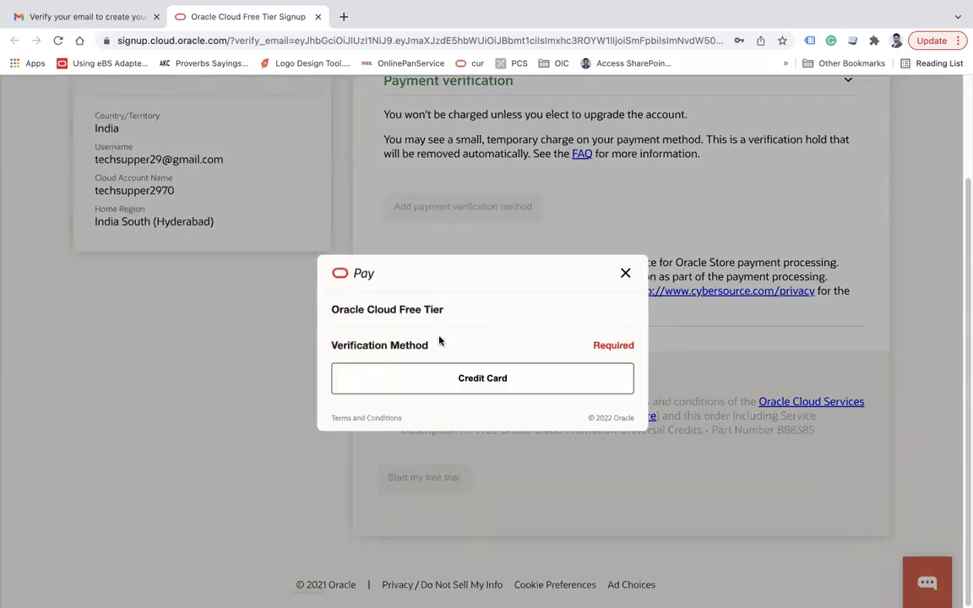
pyautogui.click(427, 386)
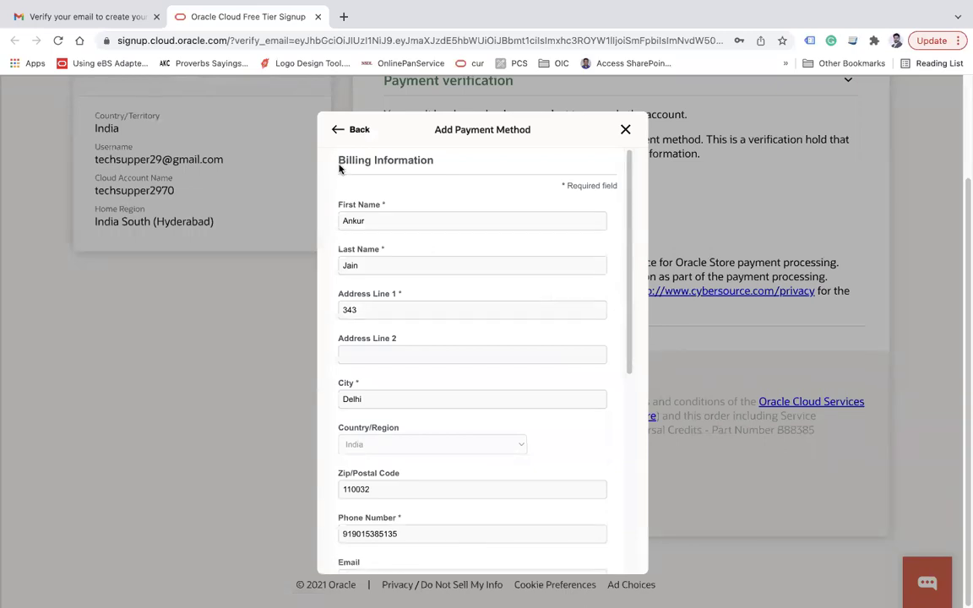
pyautogui.moveTo(339, 160); pyautogui.dragTo(422, 163)
pyautogui.scroll(-5, 460, 248)
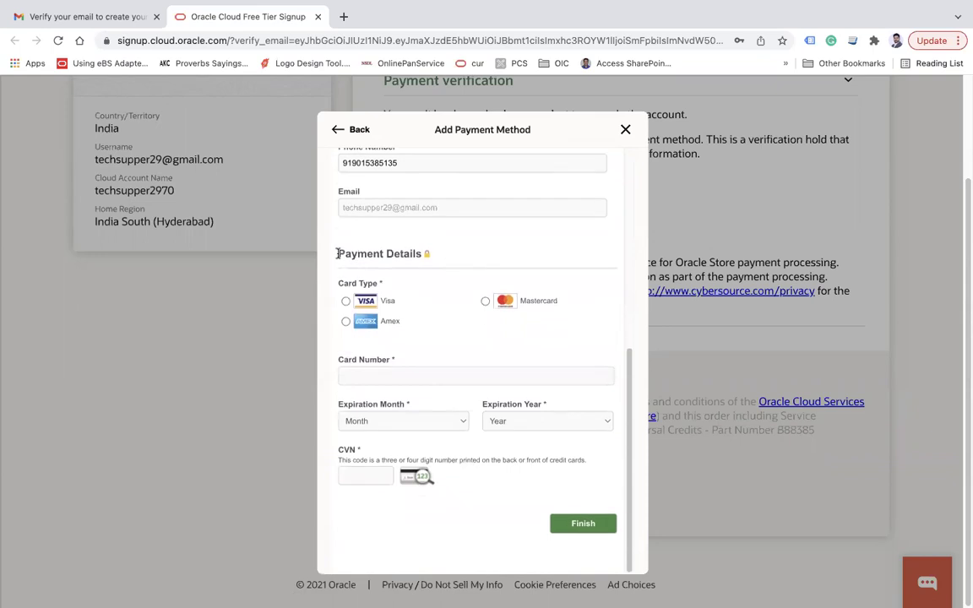
pyautogui.moveTo(338, 255); pyautogui.dragTo(397, 265)
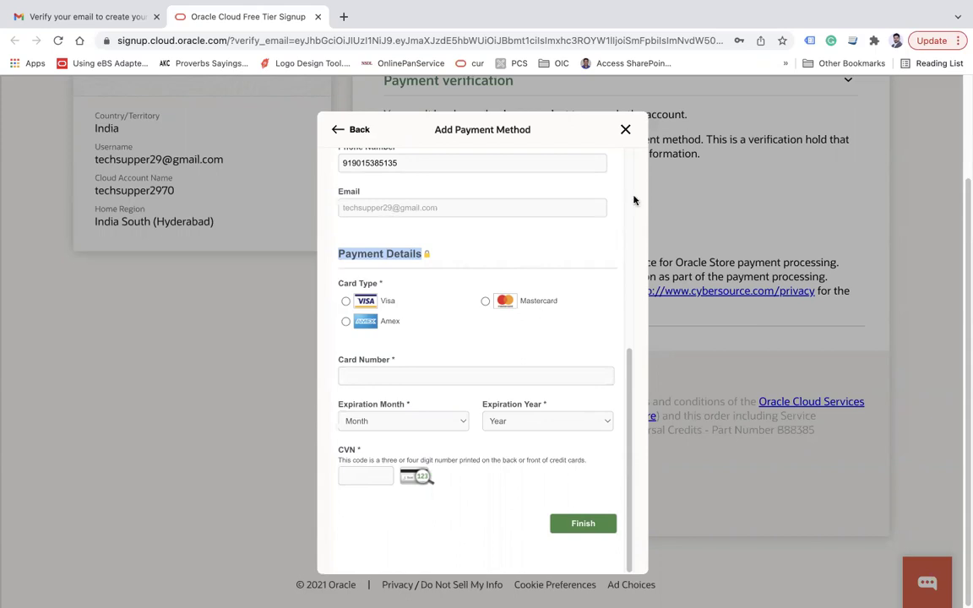
pyautogui.click(626, 129)
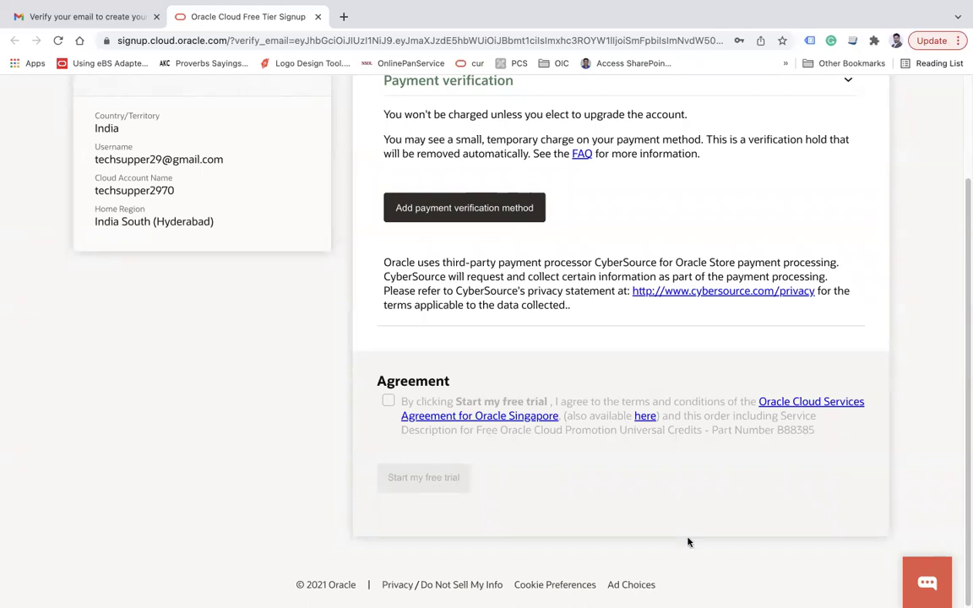
# - Highlight the cloud account name and username in the summary, then open a new browser tab
pyautogui.moveTo(94, 187); pyautogui.dragTo(184, 195)
pyautogui.moveTo(98, 162); pyautogui.dragTo(378, 155)
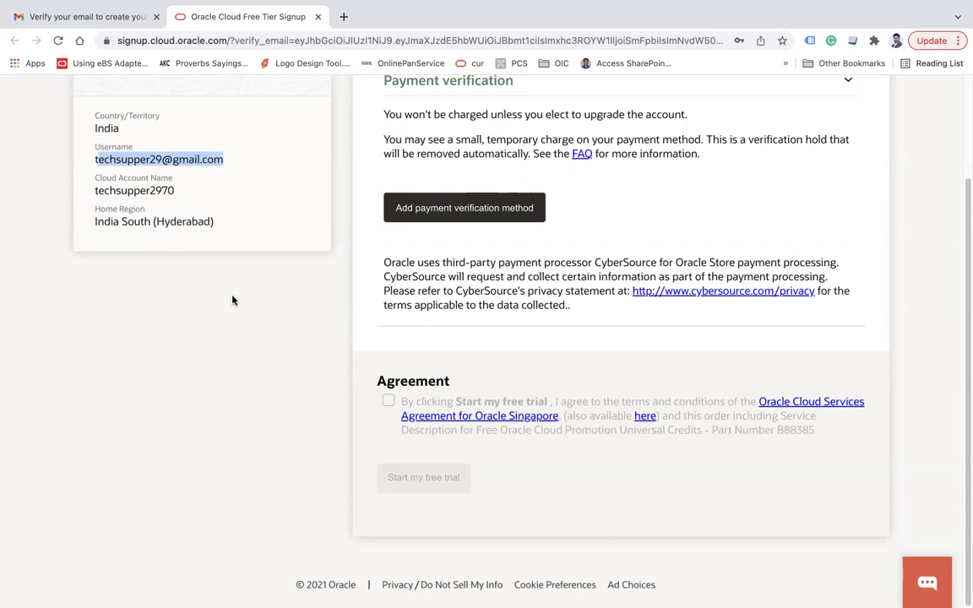
pyautogui.click(344, 16)
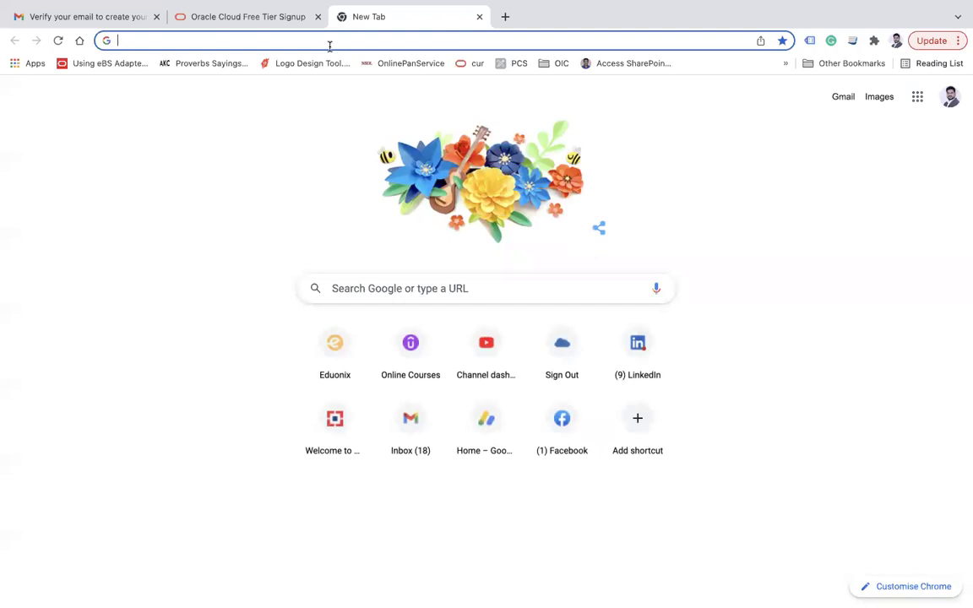
# - Load cloud.oracle.com and clear the prefilled Cloud Account Name
pyautogui.write('cl')
pyautogui.press('Return')
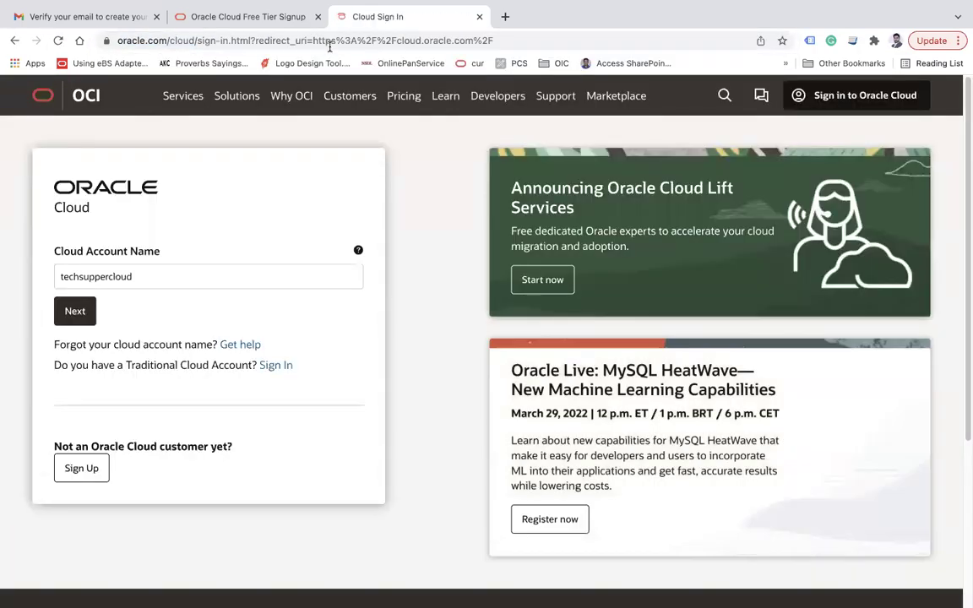
pyautogui.doubleClick(127, 276)
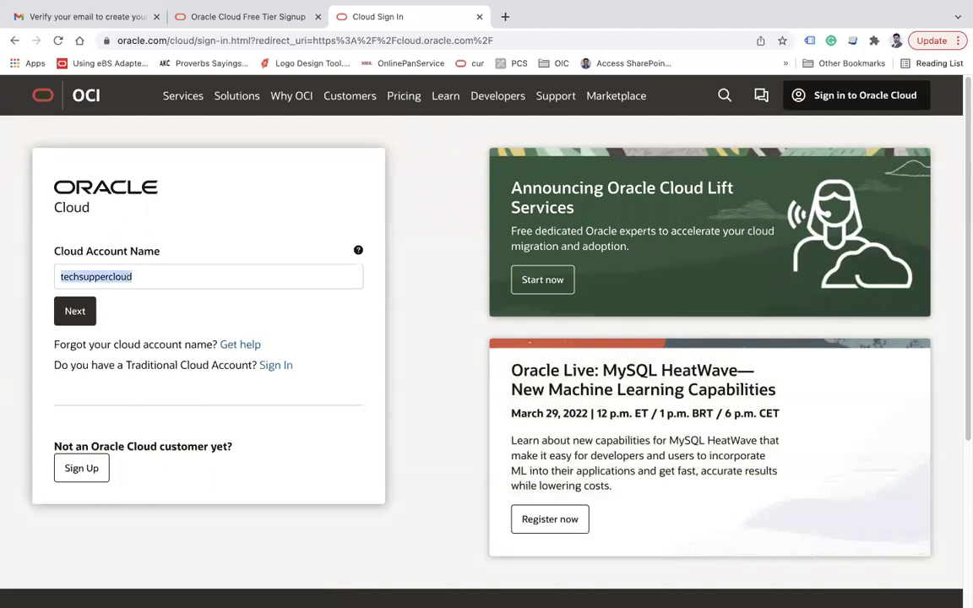
pyautogui.press('BackSpace')
pyautogui.moveTo(81, 252); pyautogui.dragTo(143, 252)
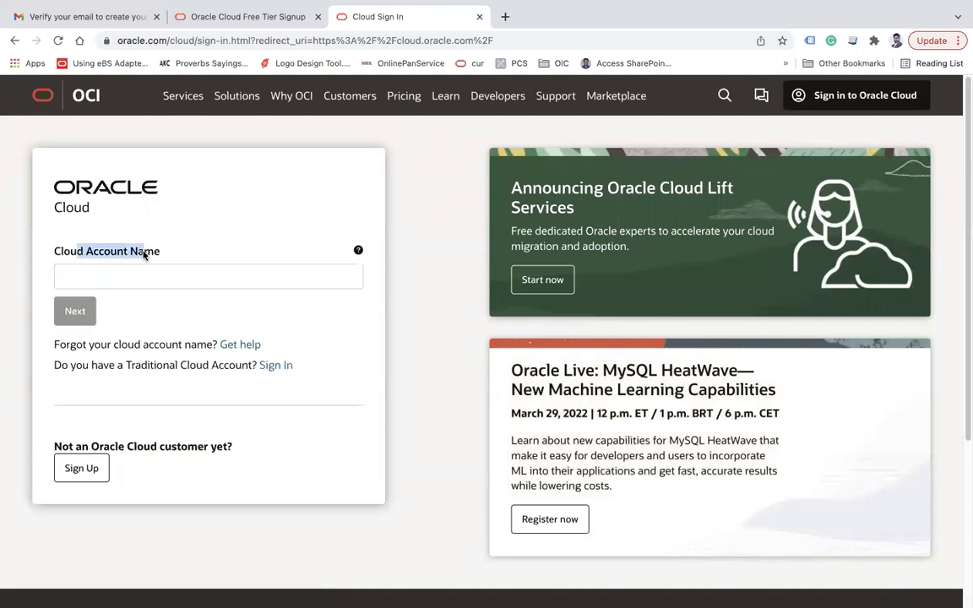
# - Check the cloud account name on the signup tab and return to sign-in
pyautogui.click(200, 18)
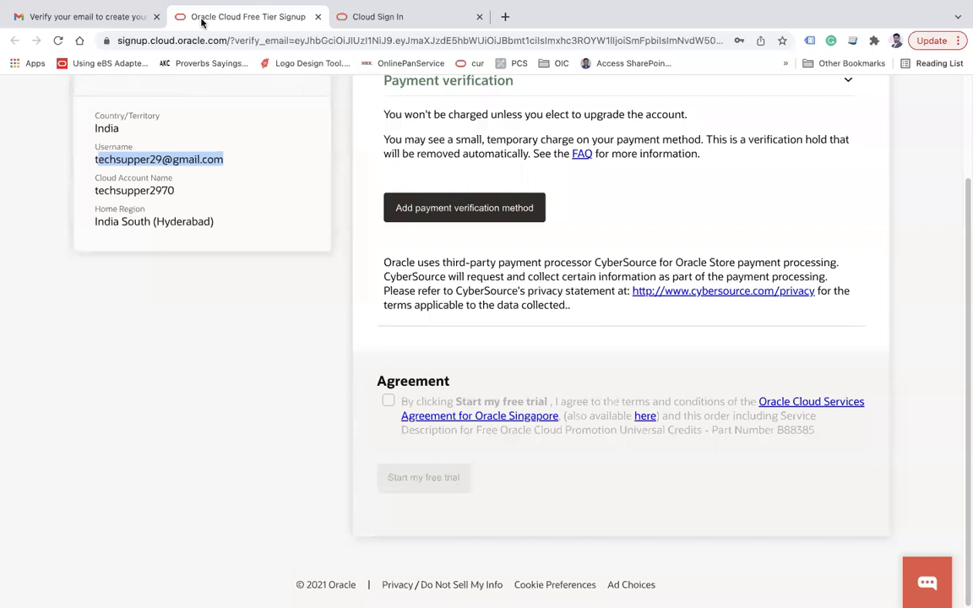
pyautogui.click(118, 191)
pyautogui.doubleClick(120, 191)
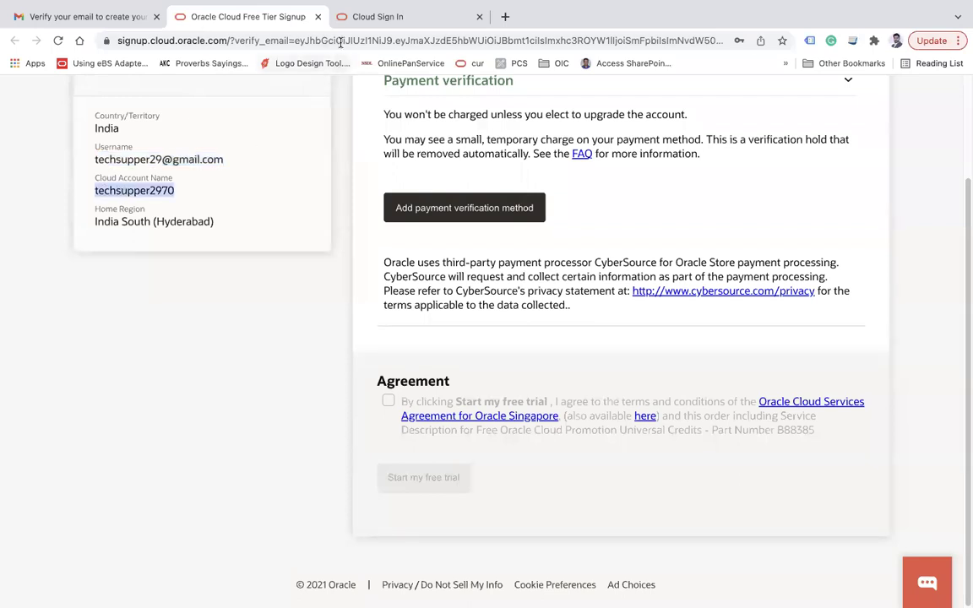
pyautogui.click(372, 17)
pyautogui.click(219, 280)
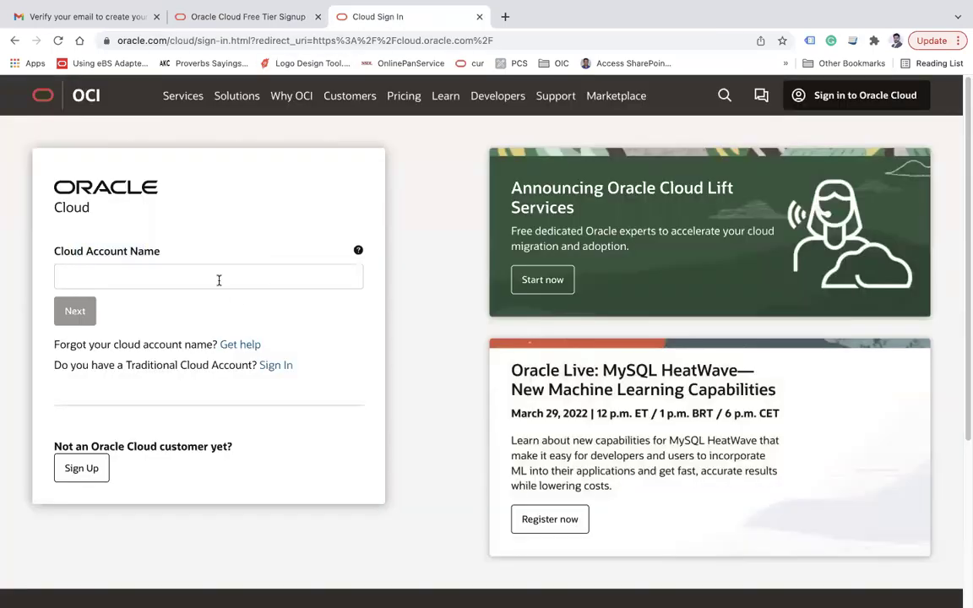
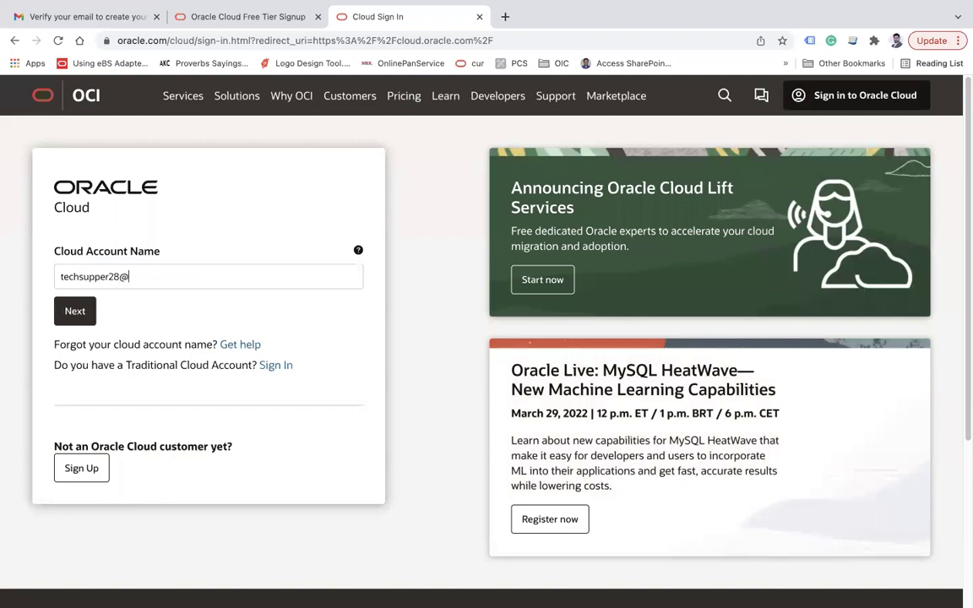
pyautogui.click(82, 315)
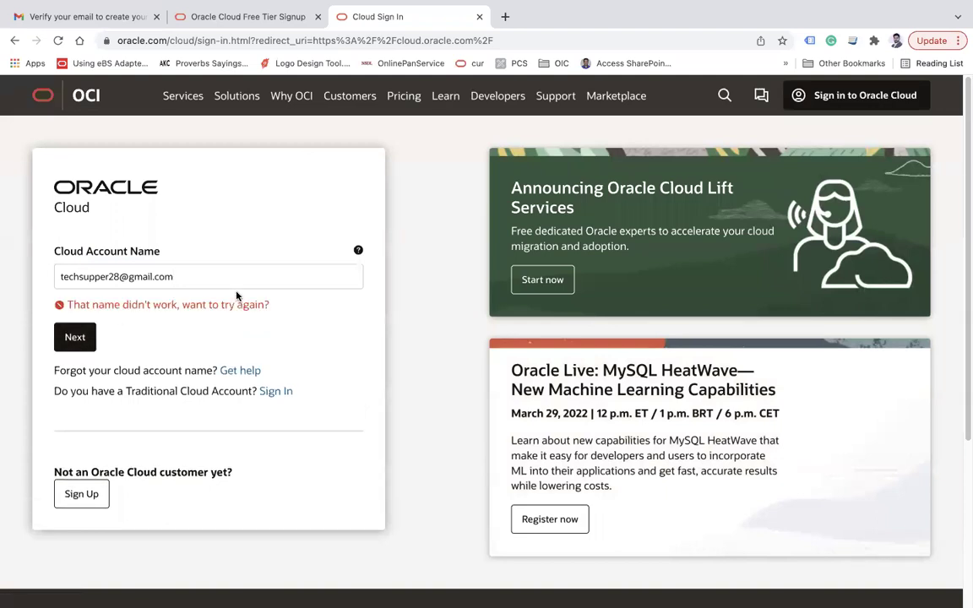
pyautogui.moveTo(183, 276); pyautogui.dragTo(121, 277)
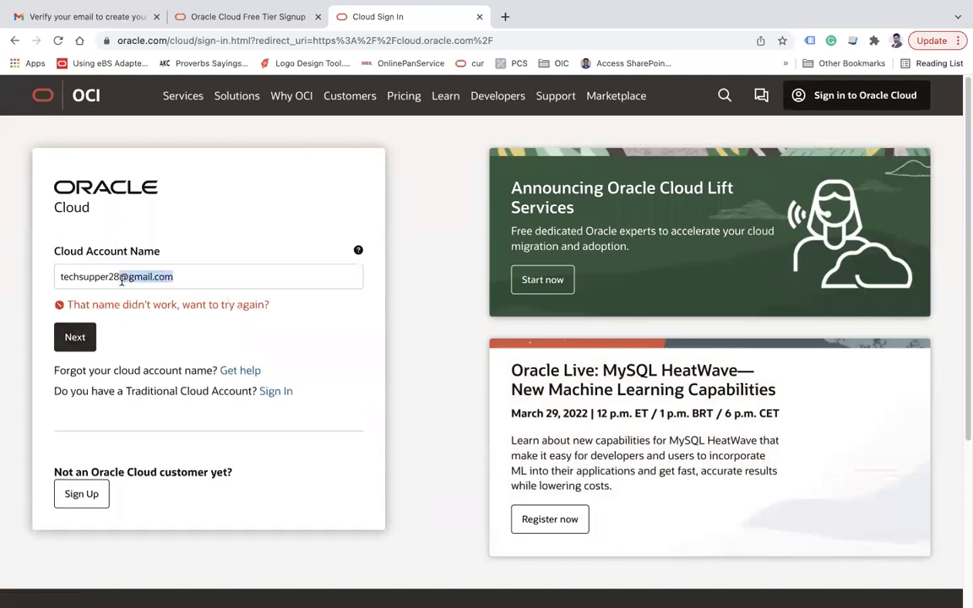
pyautogui.press('BackSpace')
pyautogui.click(75, 336)
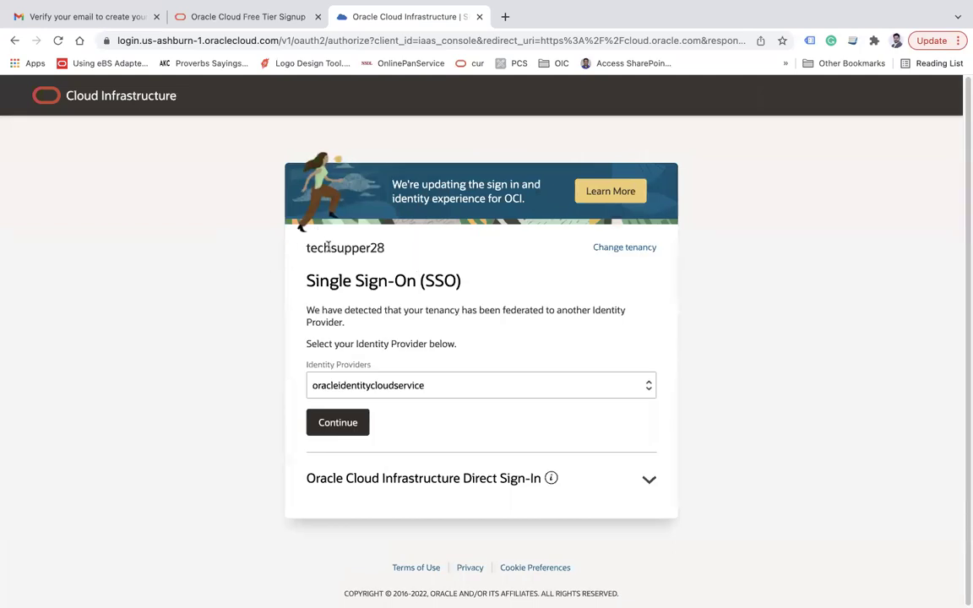
# - Continue with the default identity provider and sign in with the account e-mail and password
pyautogui.click(351, 431)
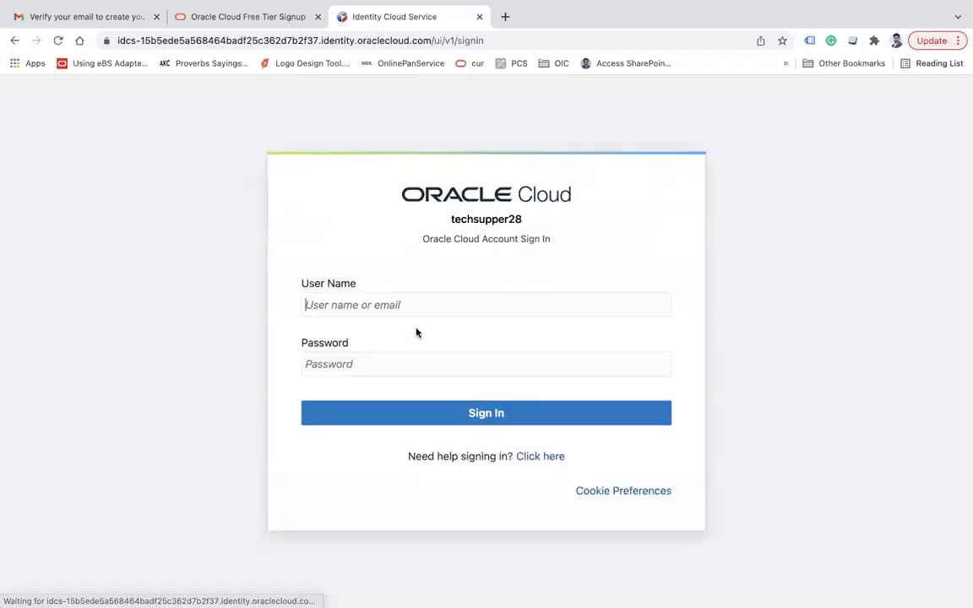
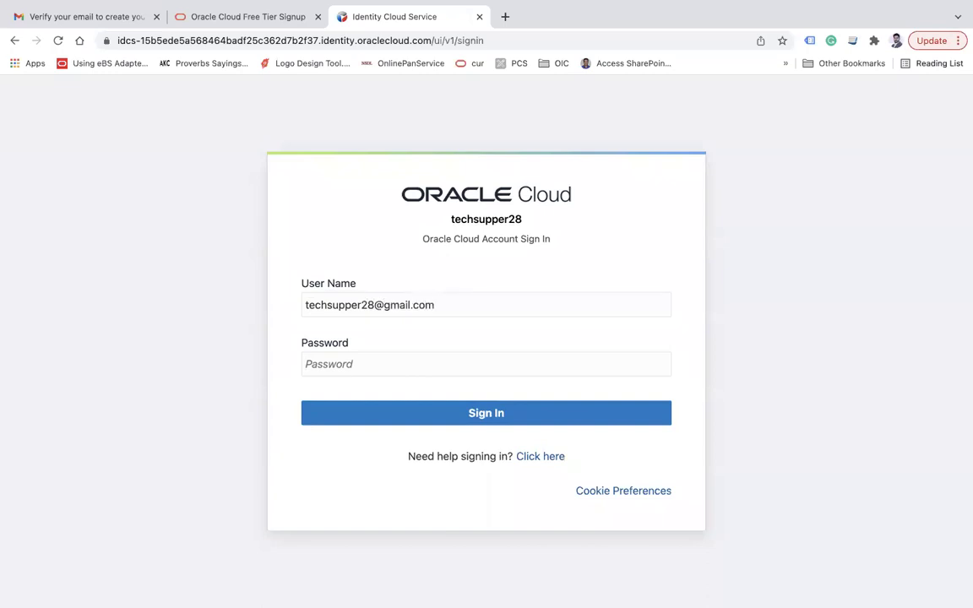
pyautogui.press('Tab')
pyautogui.write('***********')
pyautogui.click(445, 422)
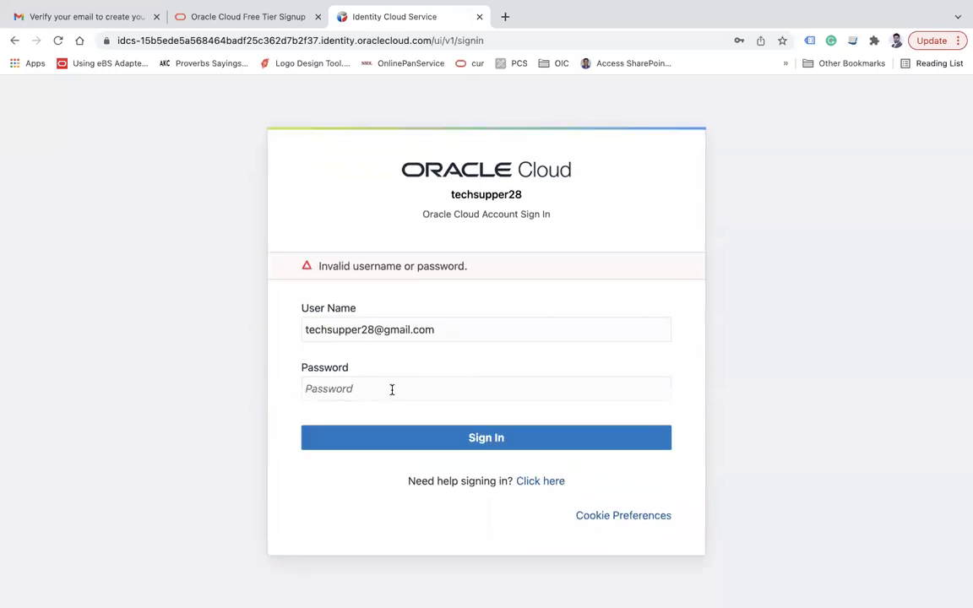
# - Retry sign-in with two other passwords, both rejected as invalid
pyautogui.write('************')
pyautogui.click(362, 436)
pyautogui.write('********')
pyautogui.click(402, 445)
pyautogui.moveTo(479, 196); pyautogui.dragTo(498, 196)
pyautogui.click(233, 39)
# - Reload cloud.oracle.com and submit the cloud account name
pyautogui.write('clou')
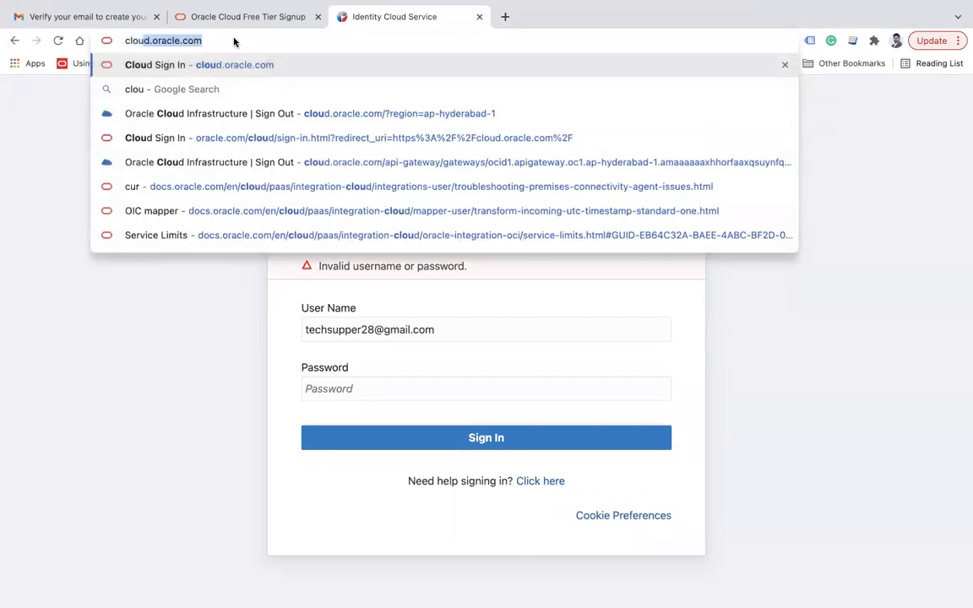
pyautogui.press('Return')
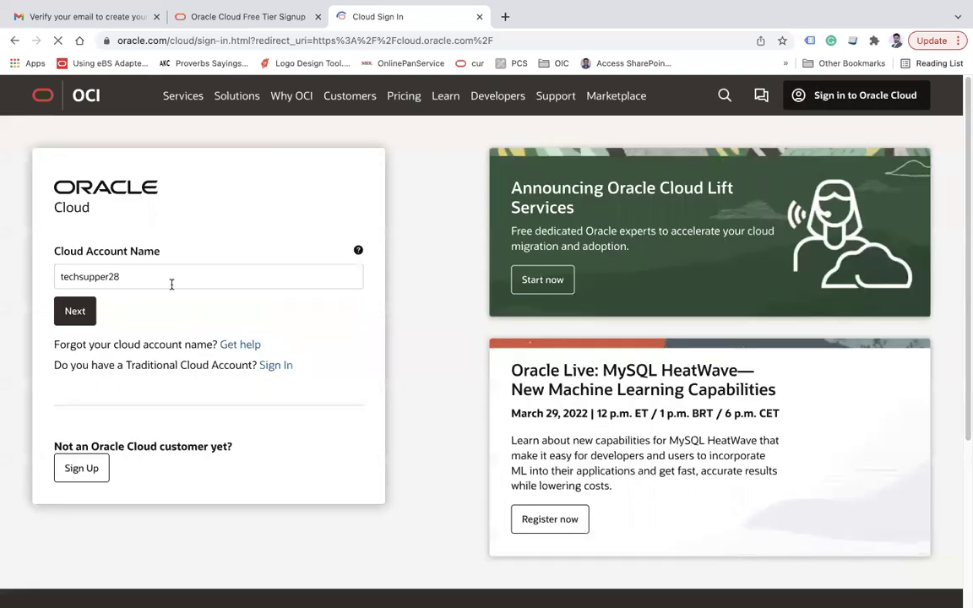
pyautogui.write('cloud')
pyautogui.click(76, 311)
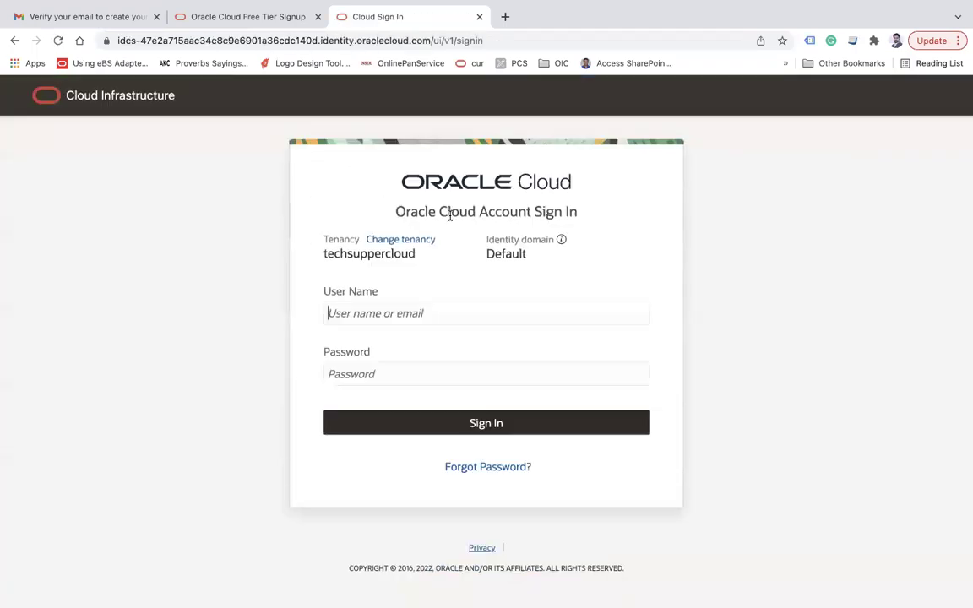
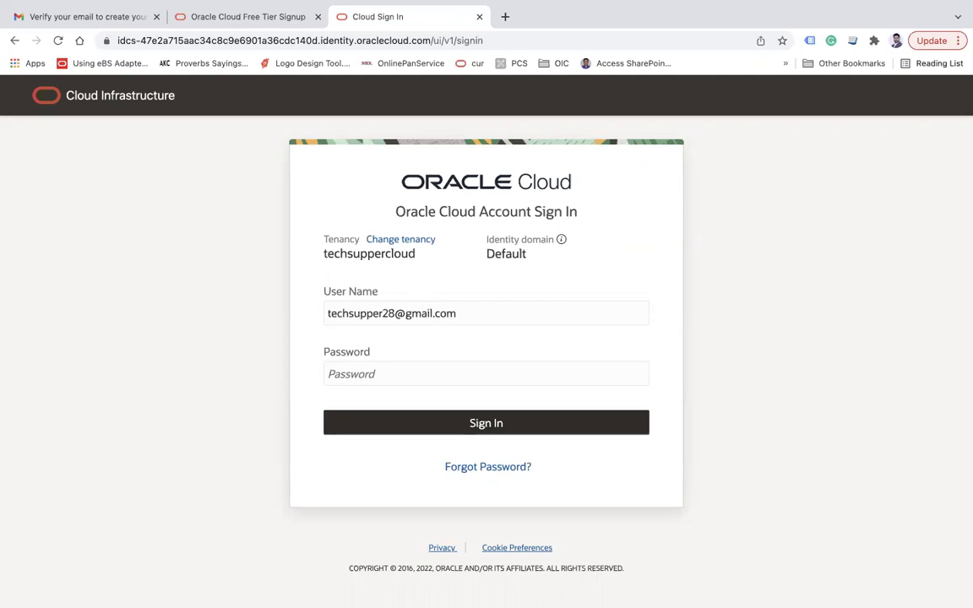
# - Sign in using the account e-mail as user name plus the password
pyautogui.press('Tab')
pyautogui.write('••••••••••••')
pyautogui.click(470, 423)
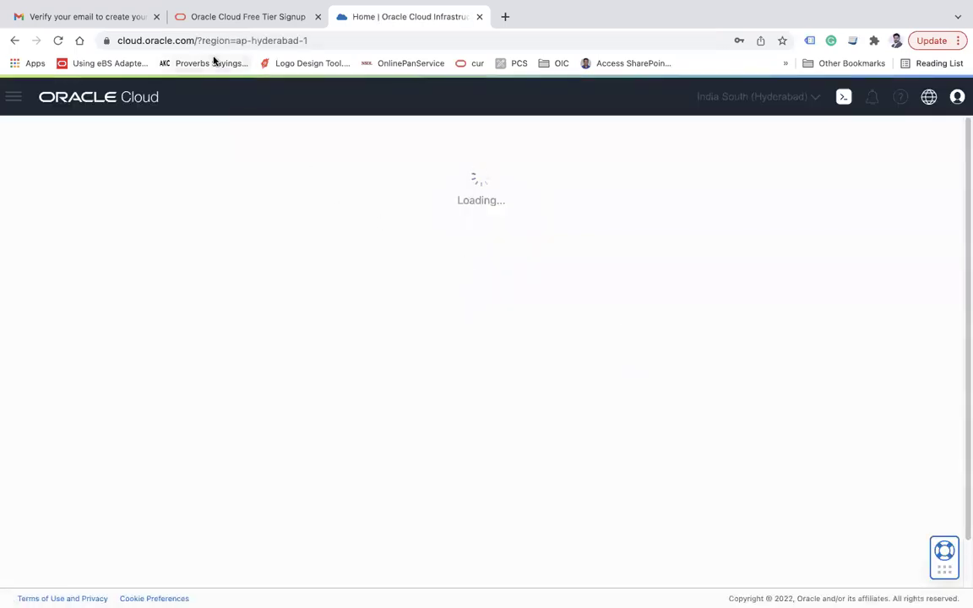
# - Highlight the Hyderabad region in the console URL and open the regions list
pyautogui.moveTo(204, 41); pyautogui.dragTo(227, 41)
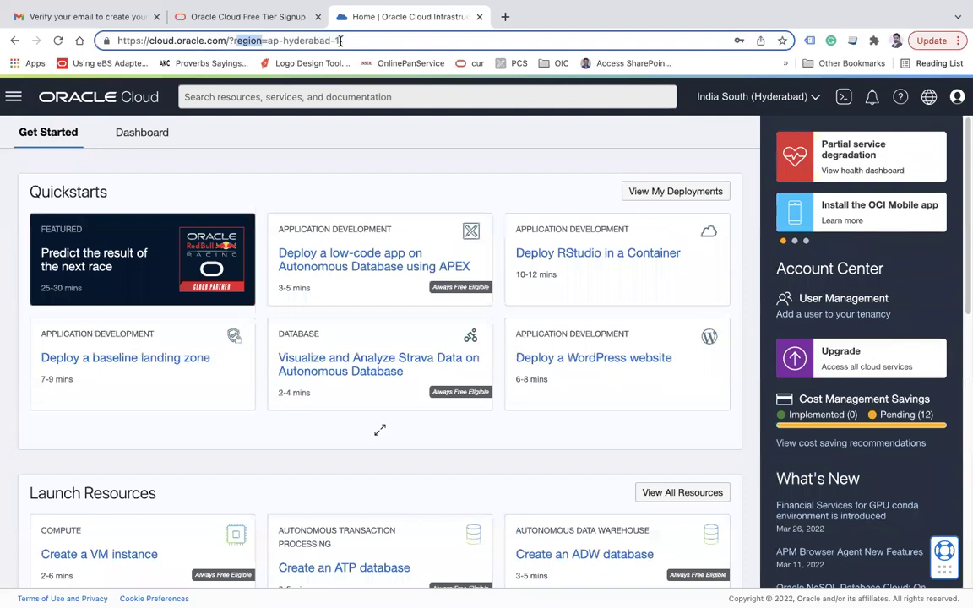
pyautogui.moveTo(341, 40); pyautogui.dragTo(272, 41)
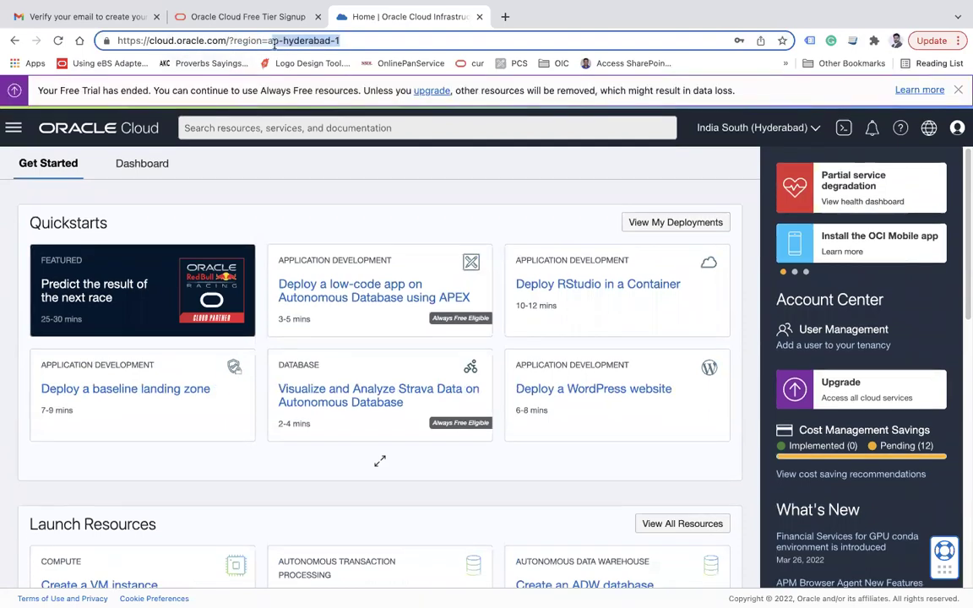
pyautogui.click(279, 40)
pyautogui.doubleClick(307, 41)
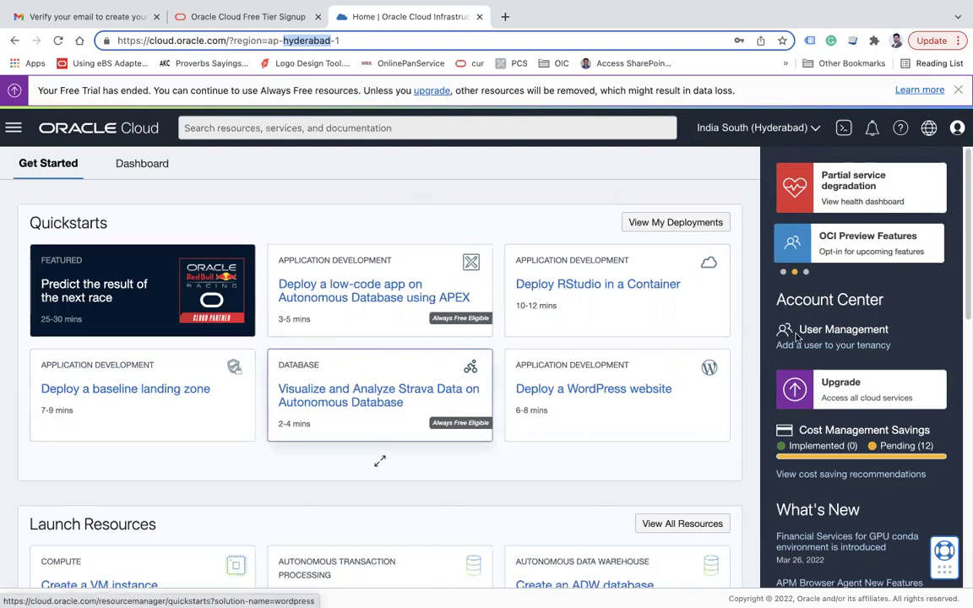
pyautogui.click(767, 128)
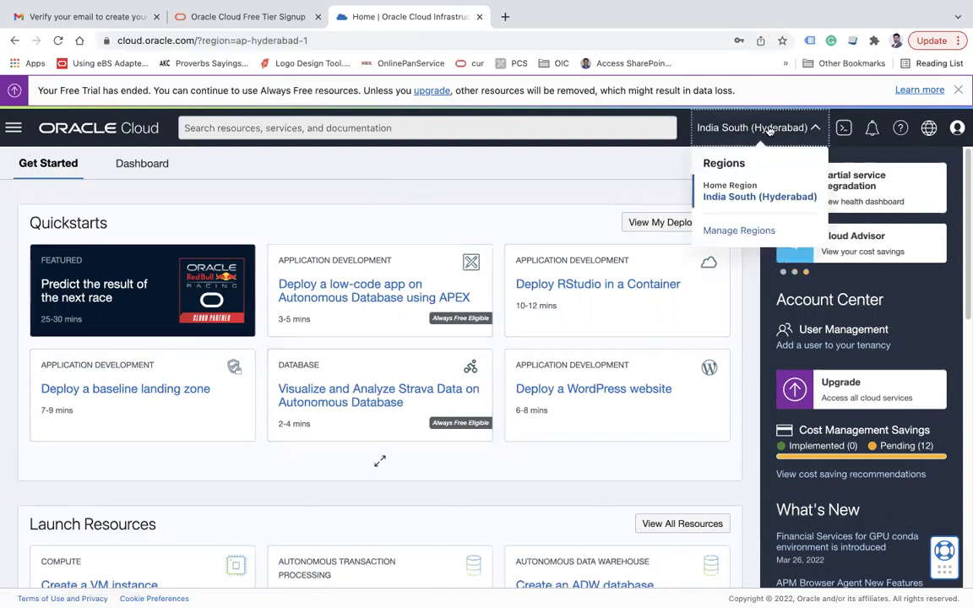
# - Open Manage Regions and review India South (Hyderabad) marked as Home Region
pyautogui.click(747, 232)
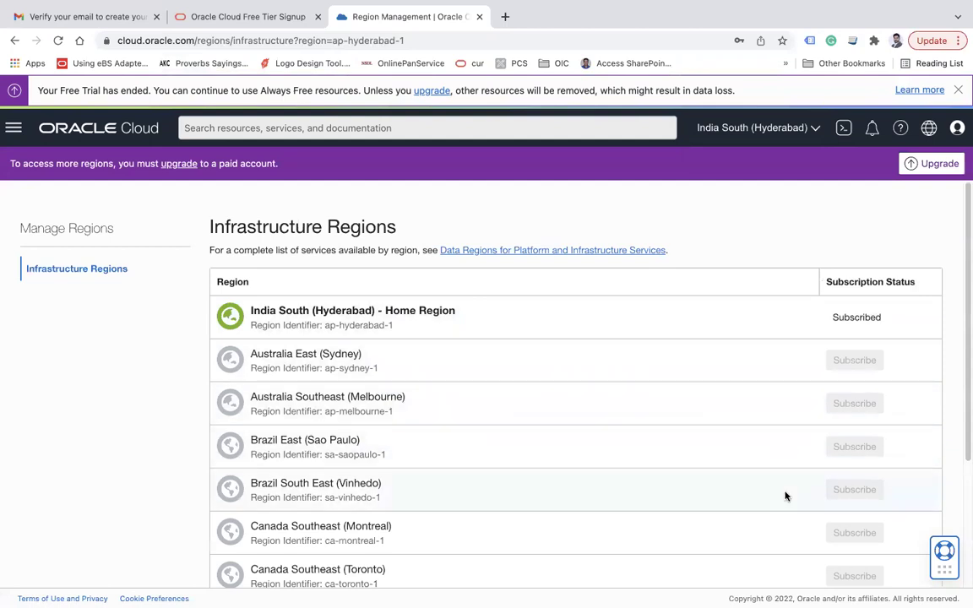
pyautogui.scroll(-4, 735, 474)
pyautogui.scroll(3, 721, 383)
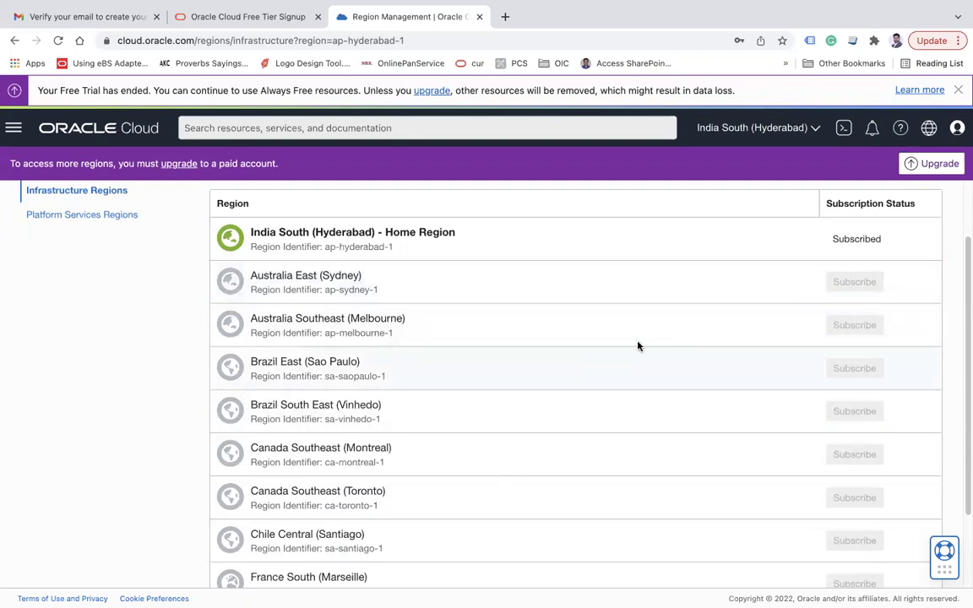
pyautogui.moveTo(385, 233); pyautogui.dragTo(446, 234)
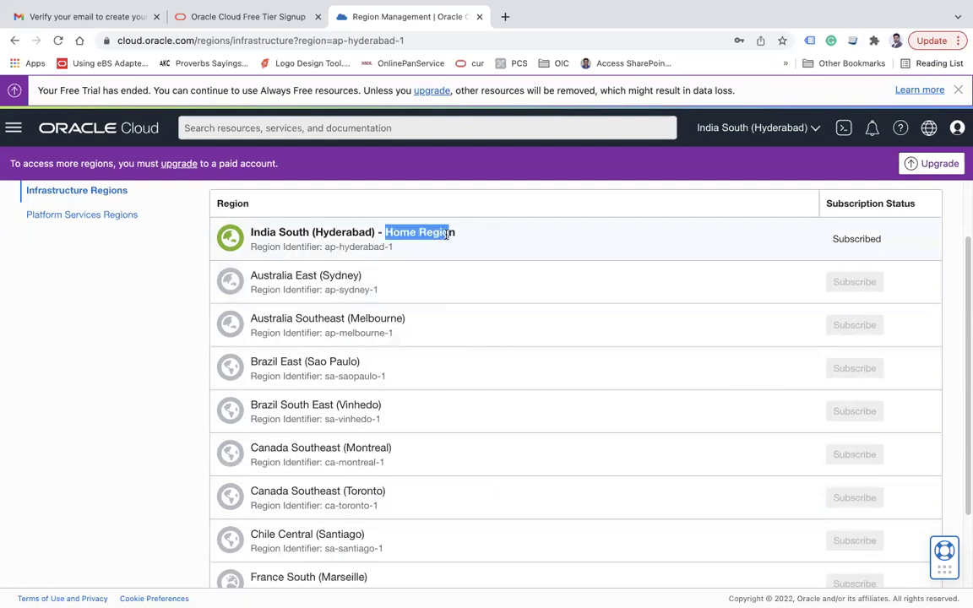
pyautogui.click(121, 347)
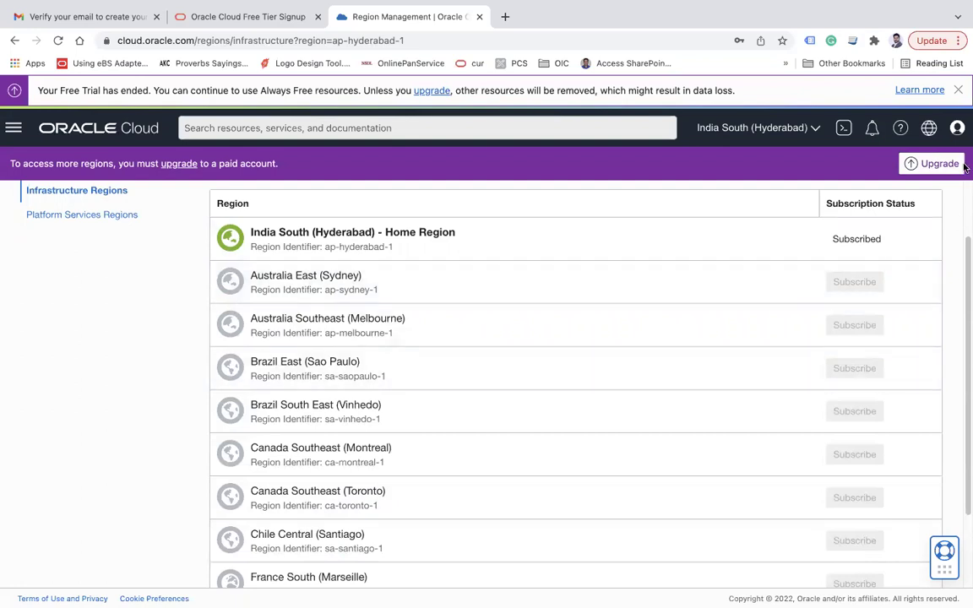
# - View the profile details and the main navigation menu, then close the menu
pyautogui.click(957, 127)
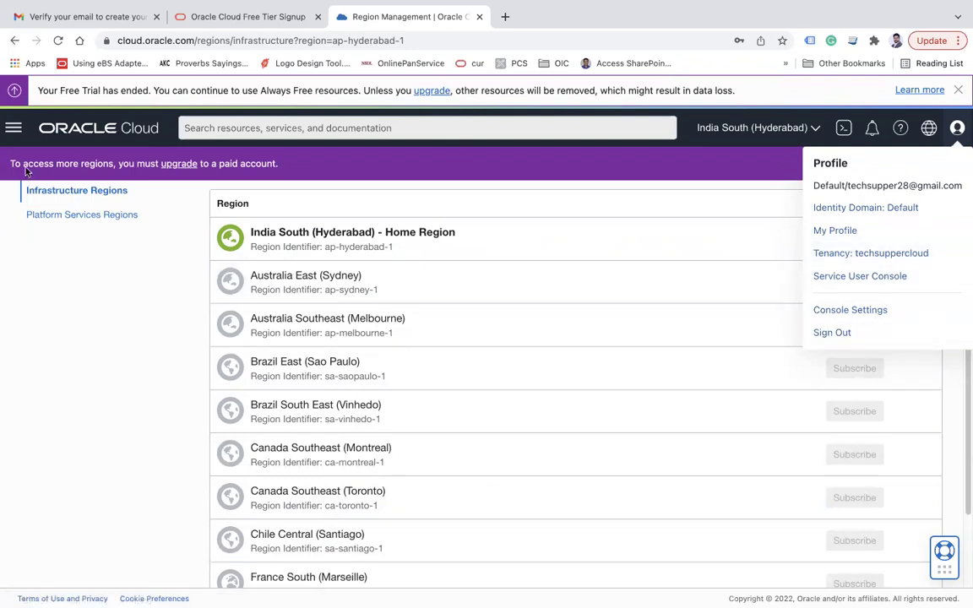
pyautogui.click(14, 127)
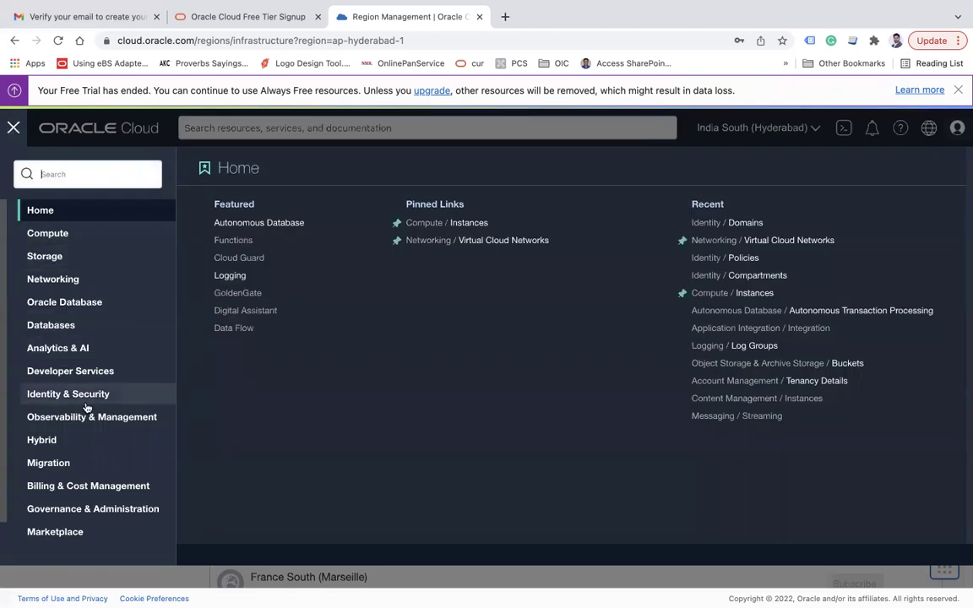
pyautogui.scroll(-1, 87, 406)
pyautogui.scroll(1, 86, 406)
pyautogui.click(14, 129)
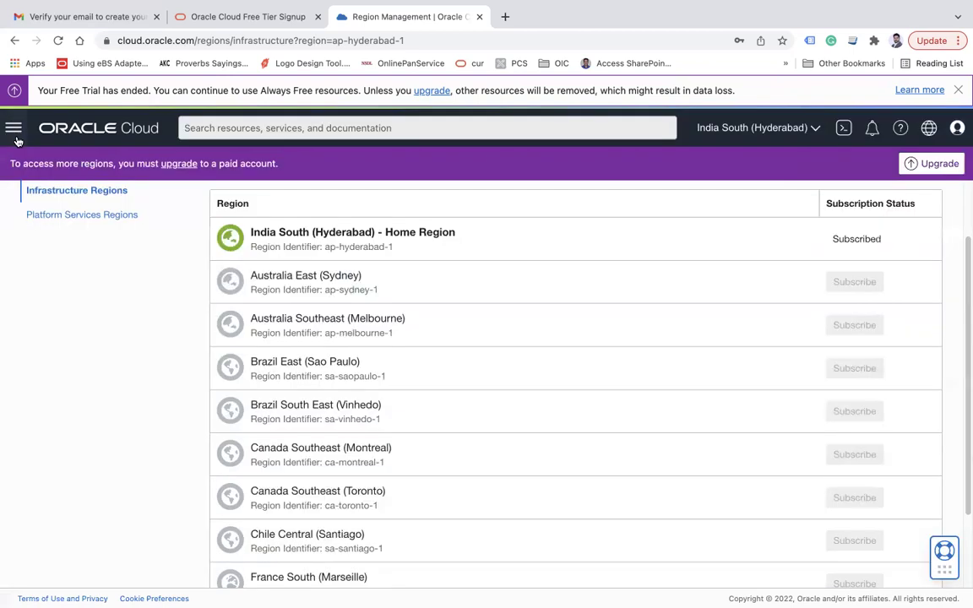